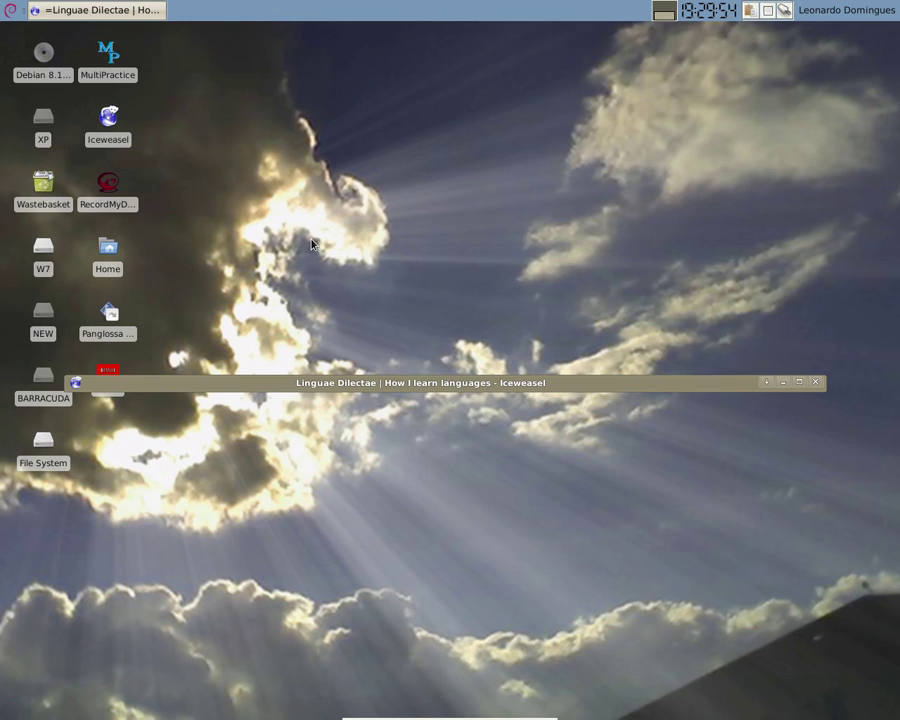
# Launch MultiPractice from the desktop and open its language and sentence database.
pyautogui.doubleClick(108, 56)
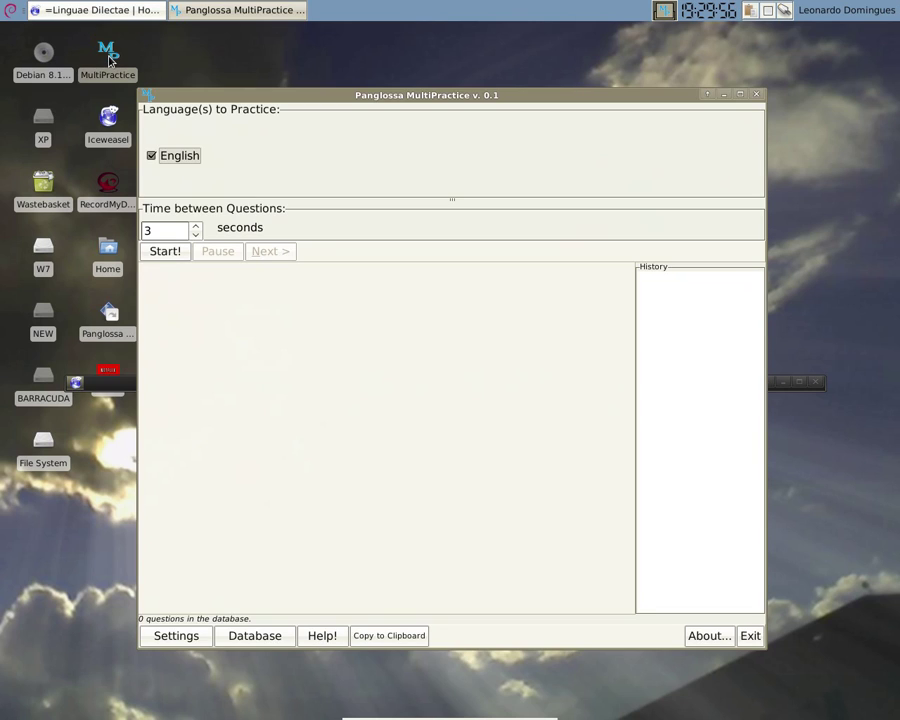
pyautogui.moveTo(269, 98); pyautogui.dragTo(255, 72)
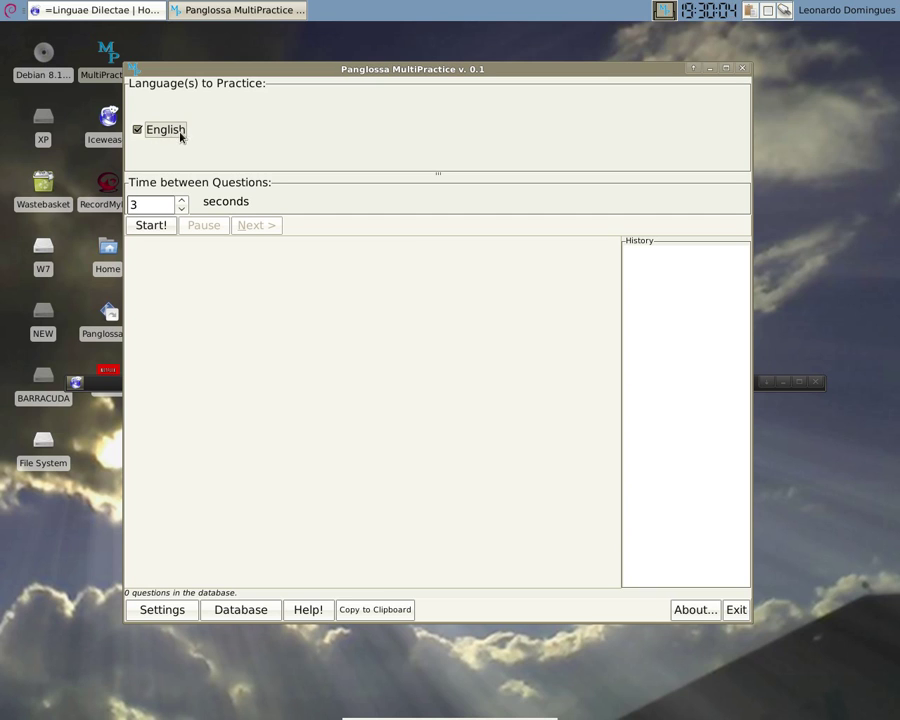
pyautogui.click(241, 610)
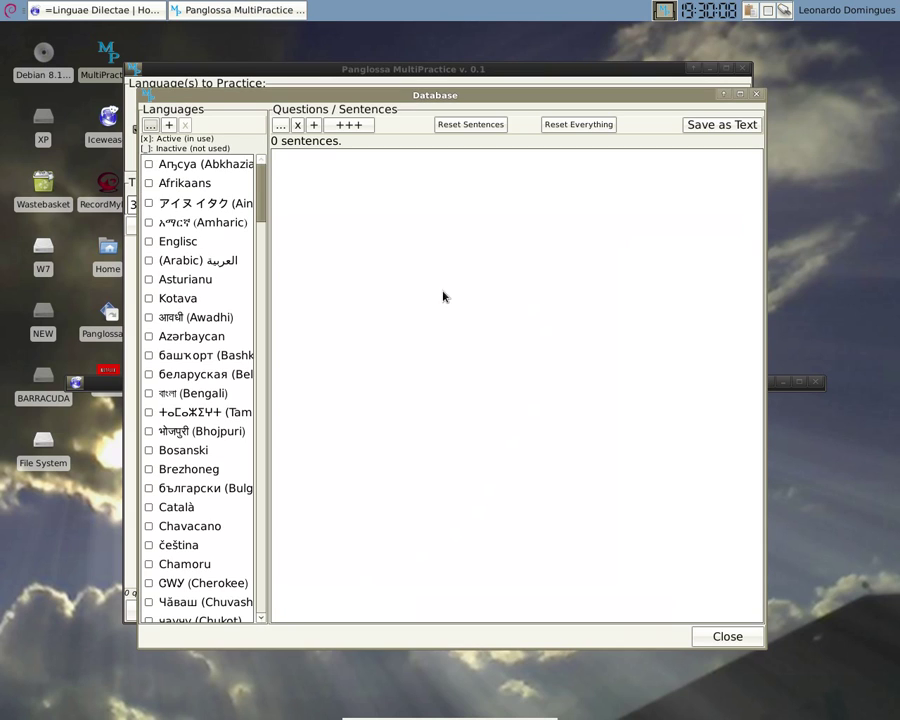
# Activate Deutsch, Esperanto, Français and Italiano in the database's language list, using the entries without a (1) suffix.
pyautogui.moveTo(263, 192); pyautogui.dragTo(265, 306)
pyautogui.scroll(5, 184, 191)
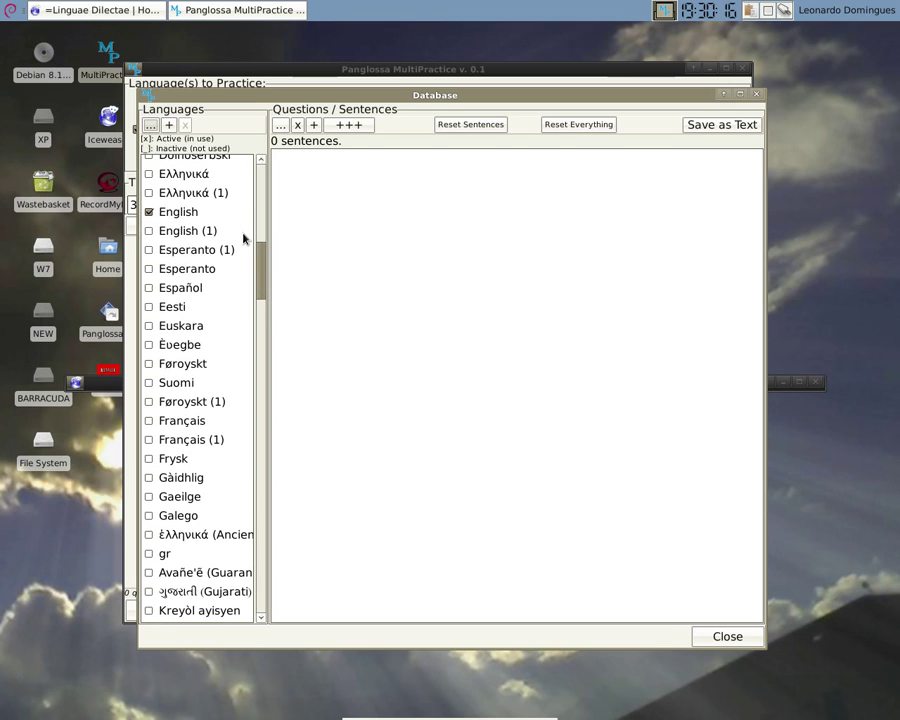
pyautogui.moveTo(263, 263)
pyautogui.mouseDown()
pyautogui.moveTo(269, 348)
pyautogui.moveTo(271, 209)
pyautogui.moveTo(266, 251)
pyautogui.mouseUp()
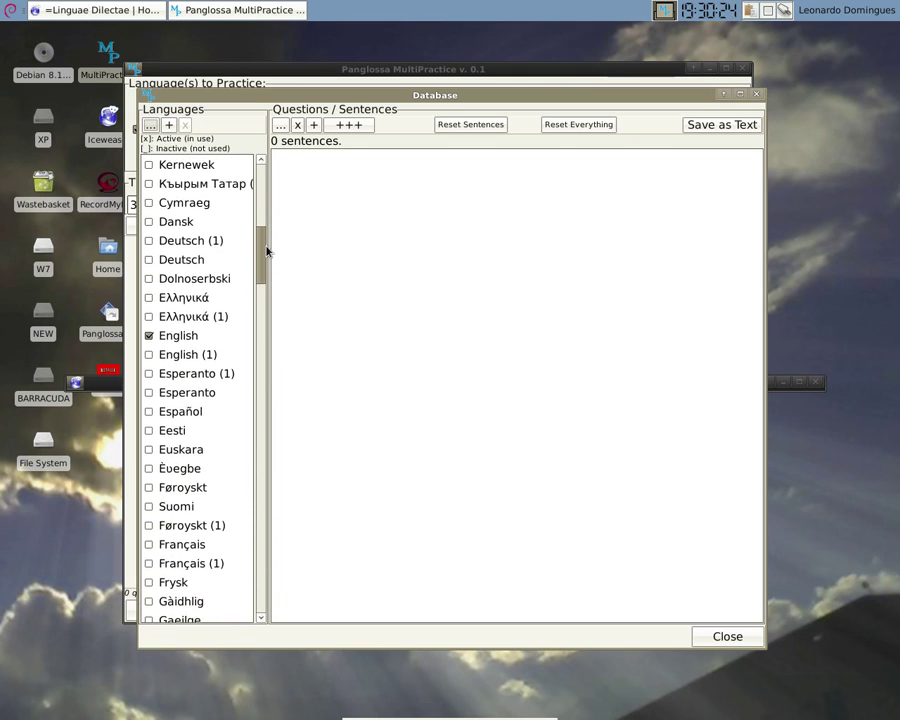
pyautogui.click(150, 260)
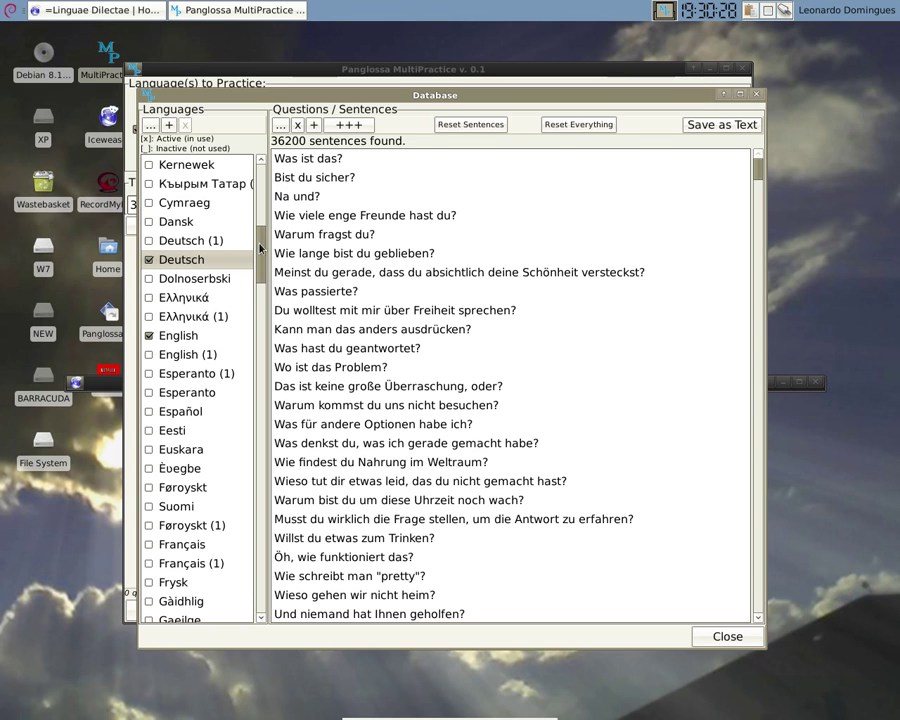
pyautogui.scroll(-3, 262, 260)
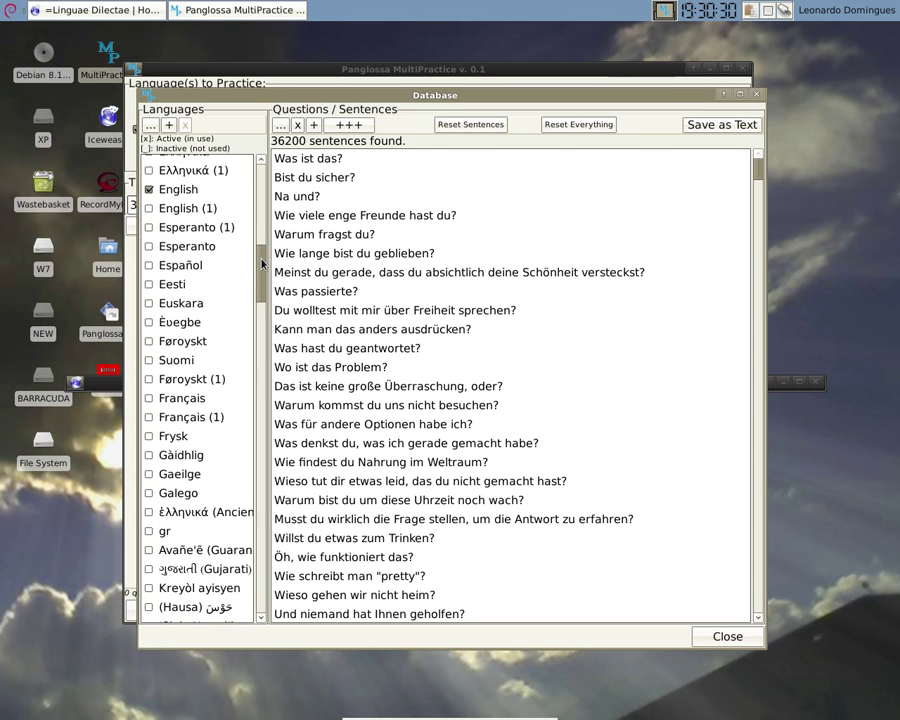
pyautogui.click(149, 242)
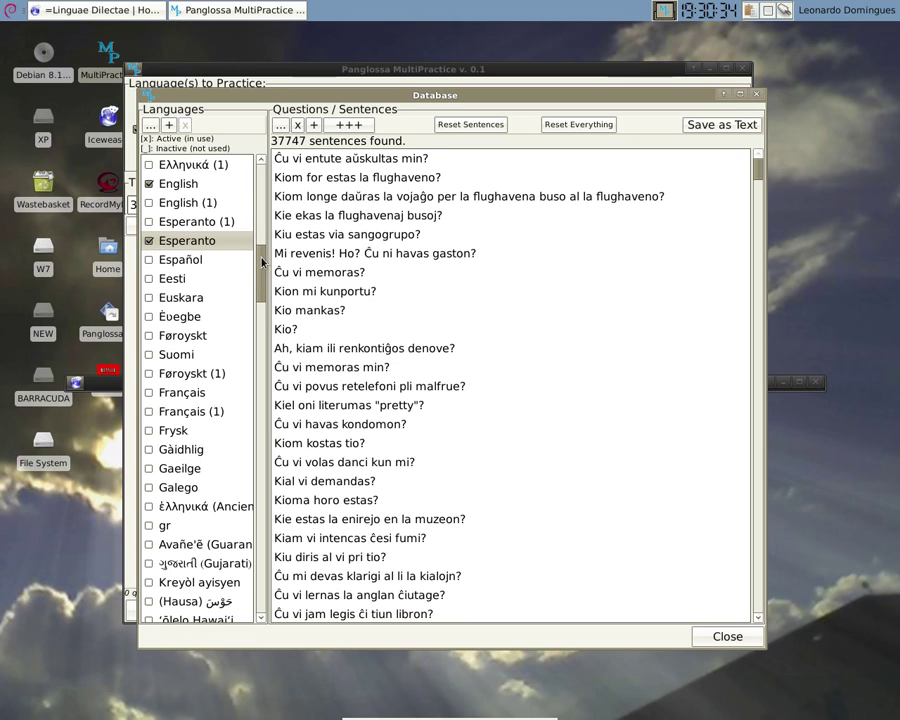
pyautogui.moveTo(262, 262); pyautogui.dragTo(262, 275)
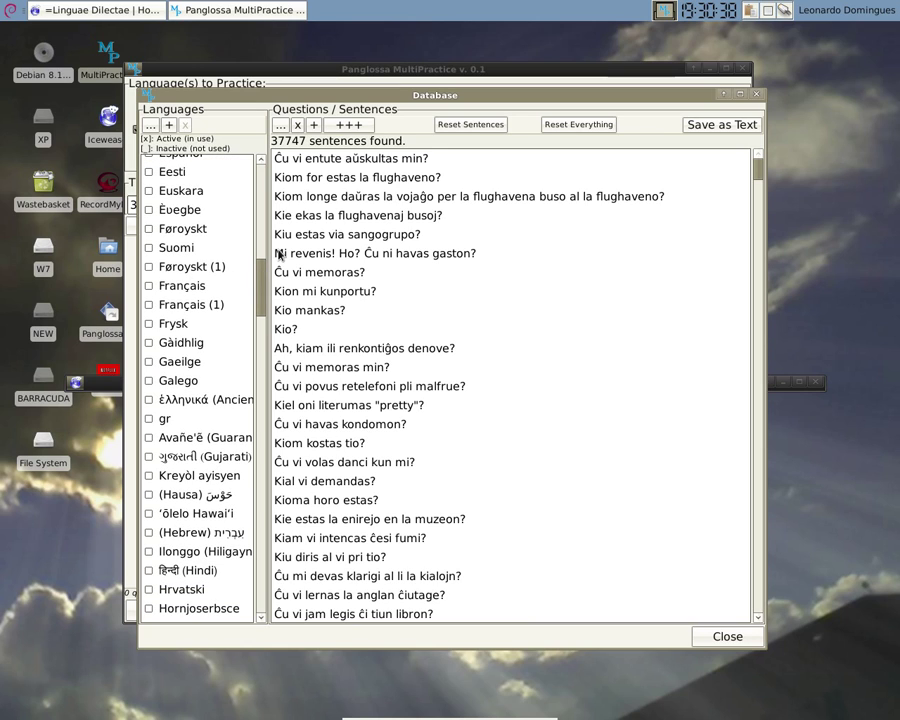
pyautogui.click(148, 287)
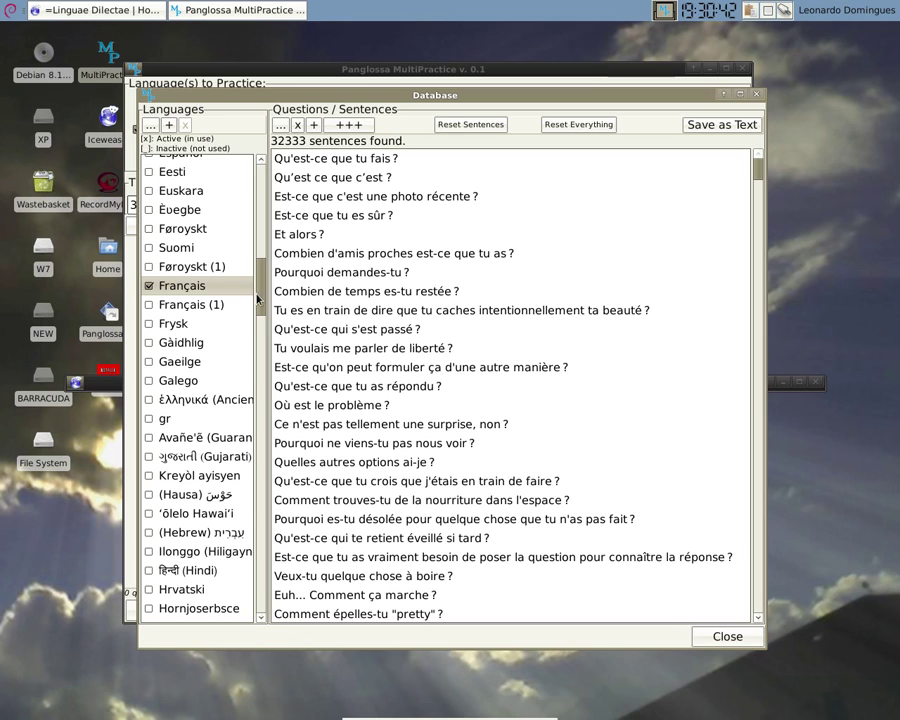
pyautogui.moveTo(262, 288); pyautogui.dragTo(263, 519)
pyautogui.click(148, 472)
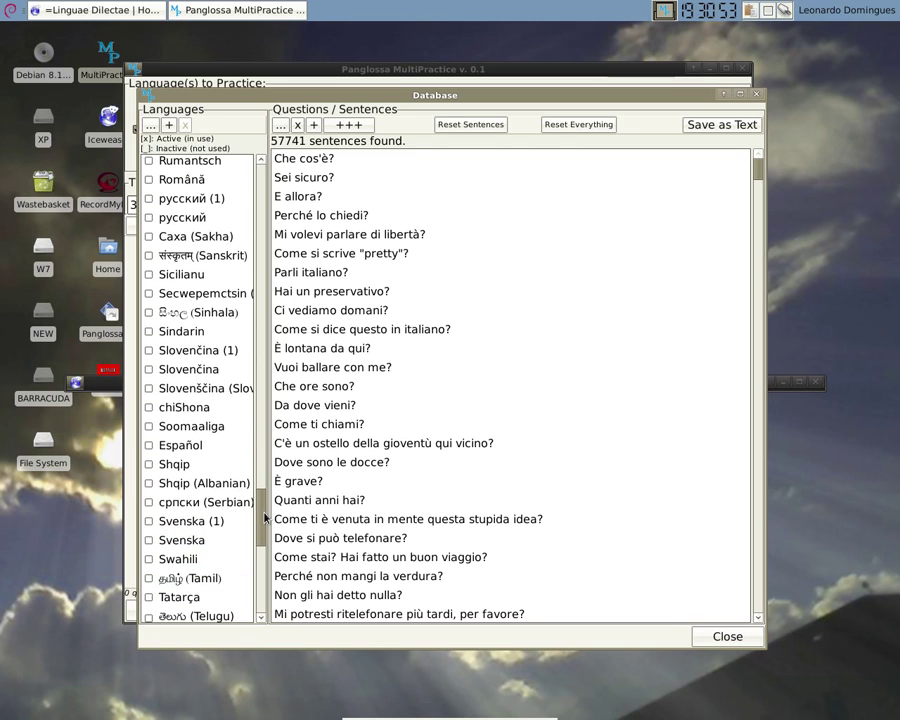
# Activate Español (the entry above Shqip), Shqip, Svenska and русский as well, and close the database.
pyautogui.click(149, 446)
pyautogui.click(149, 464)
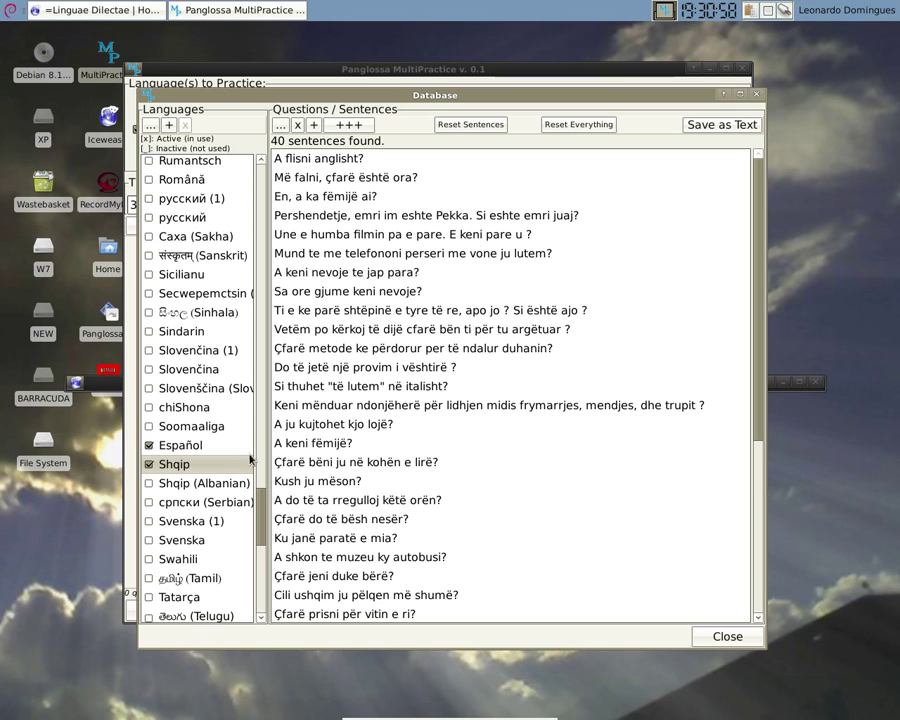
pyautogui.scroll(-3, 263, 511)
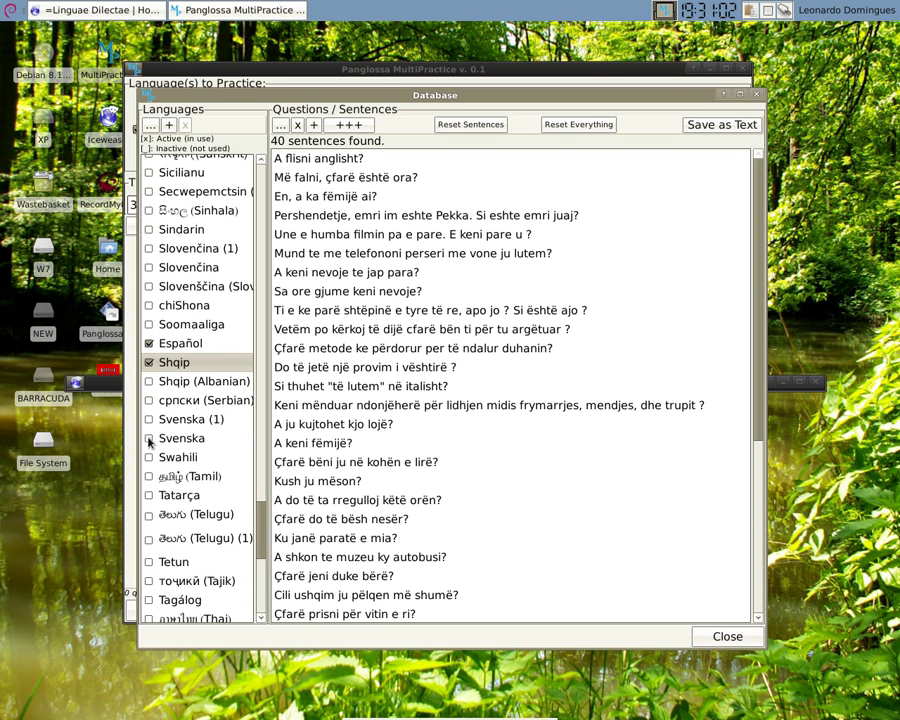
pyautogui.click(149, 438)
pyautogui.scroll(5, 263, 523)
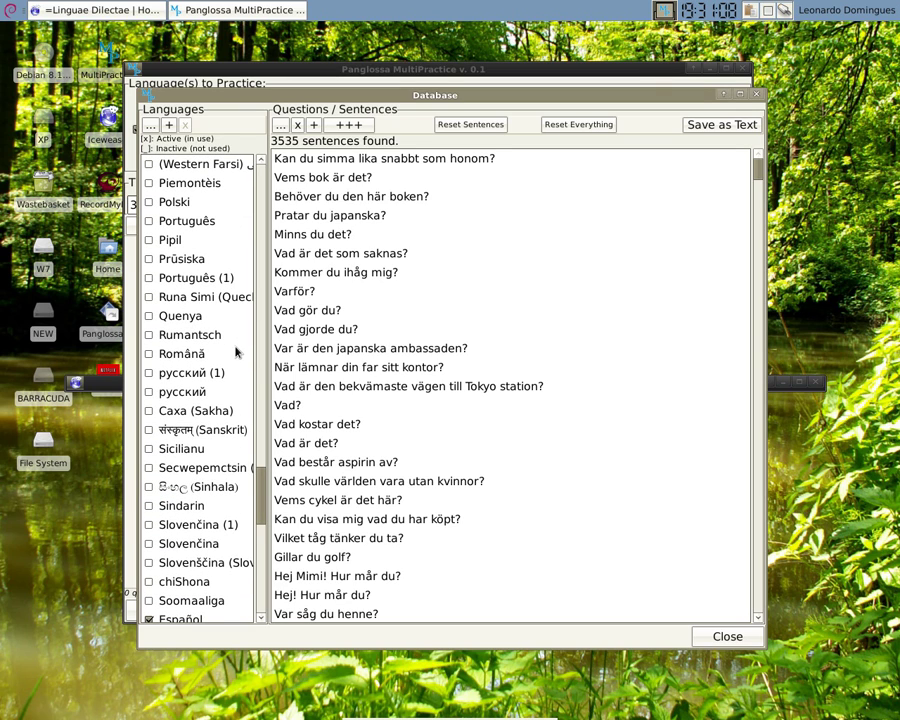
pyautogui.scroll(1, 225, 370)
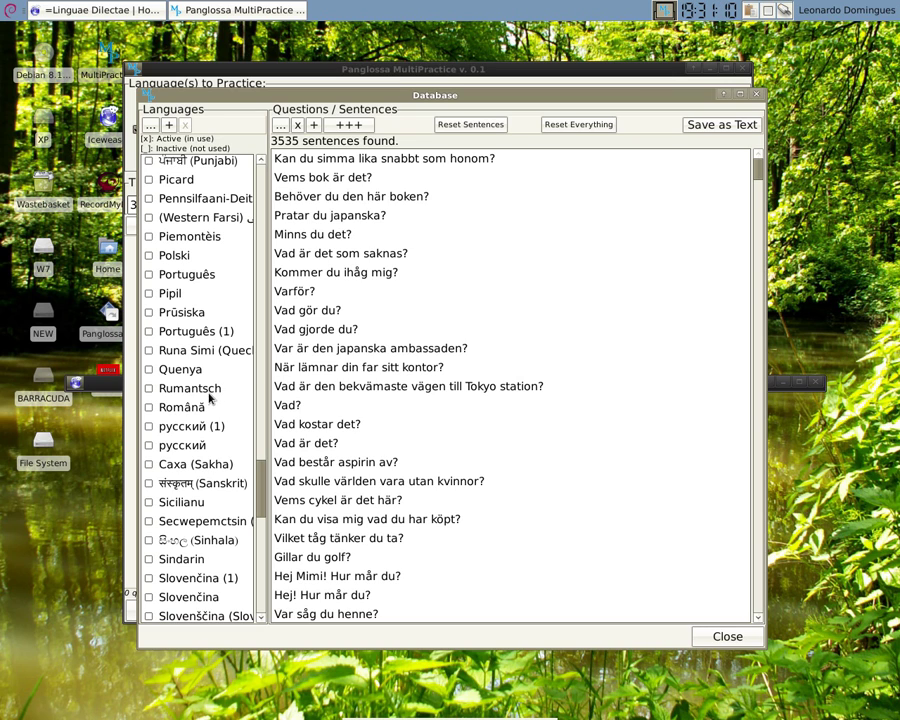
pyautogui.click(150, 445)
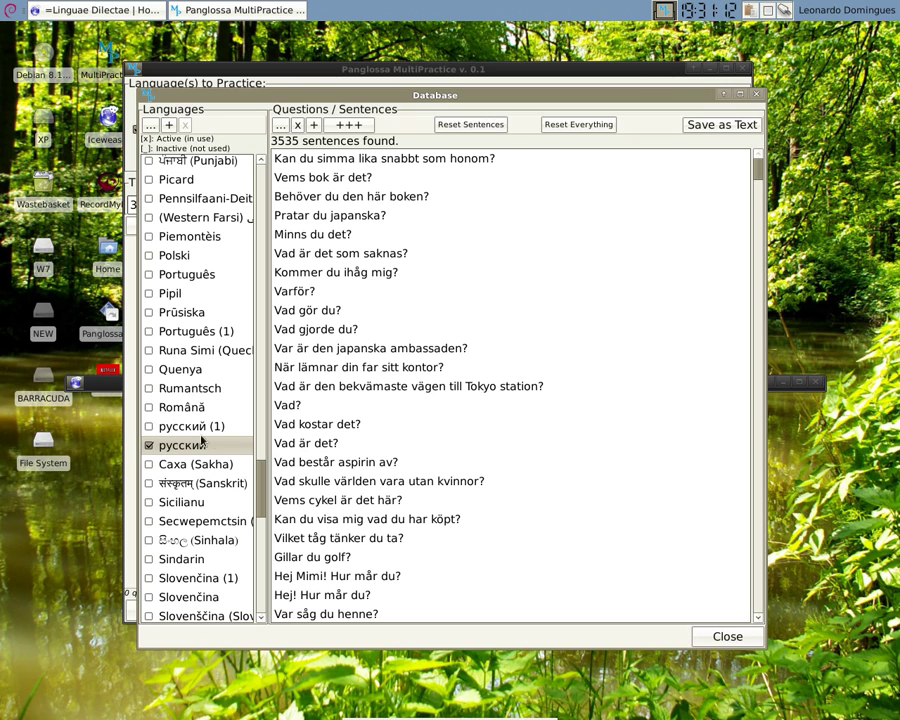
pyautogui.moveTo(262, 488); pyautogui.dragTo(263, 393)
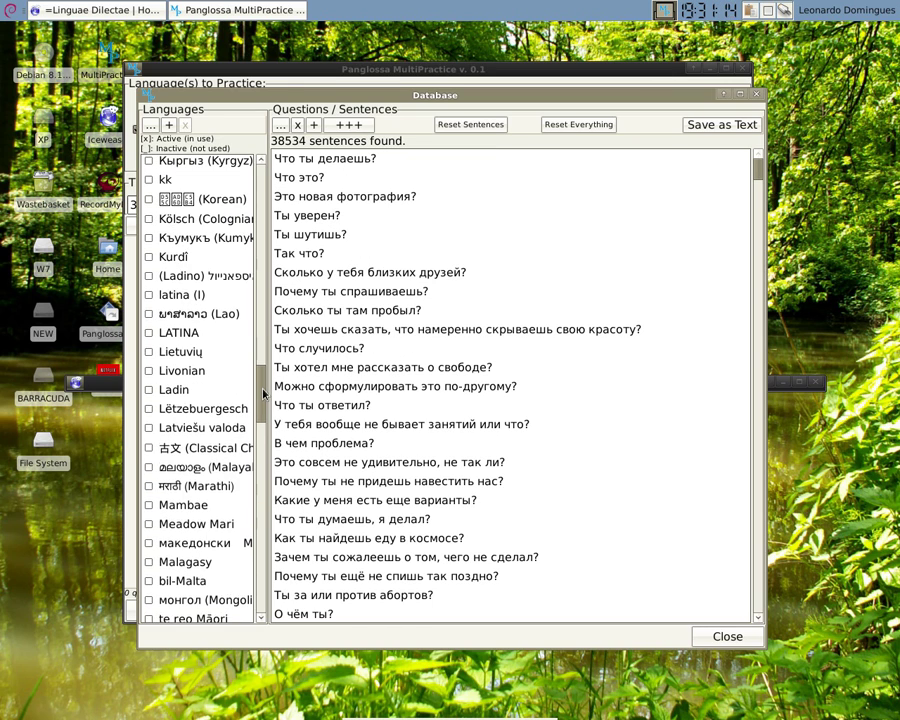
pyautogui.click(729, 636)
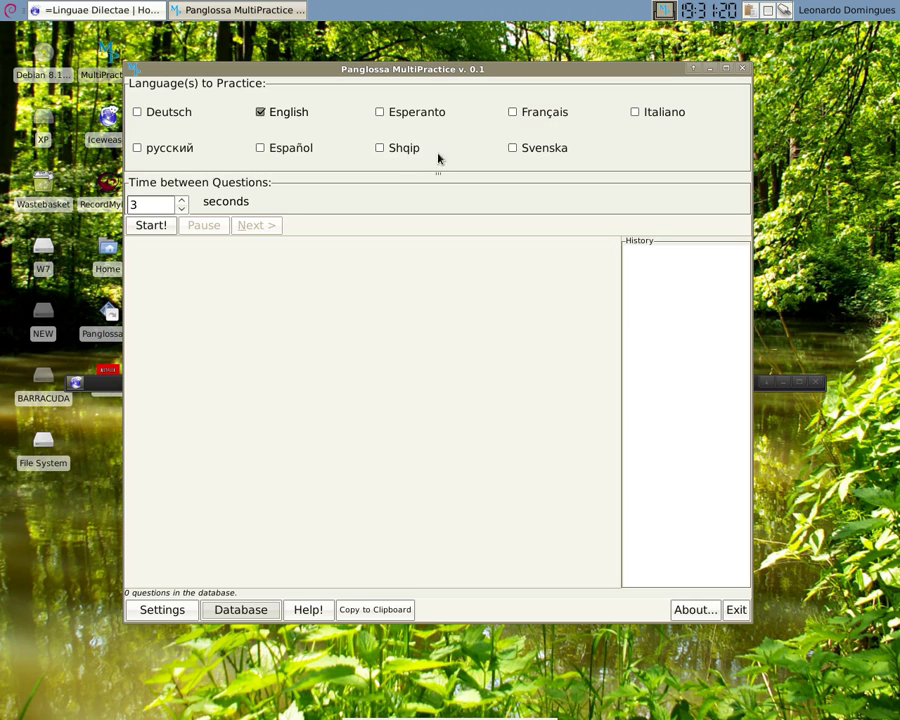
# Start the question practice and include Deutsch, русский, Español, Shqip, Esperanto, Svenska, Français and Italiano alongside English.
pyautogui.click(163, 228)
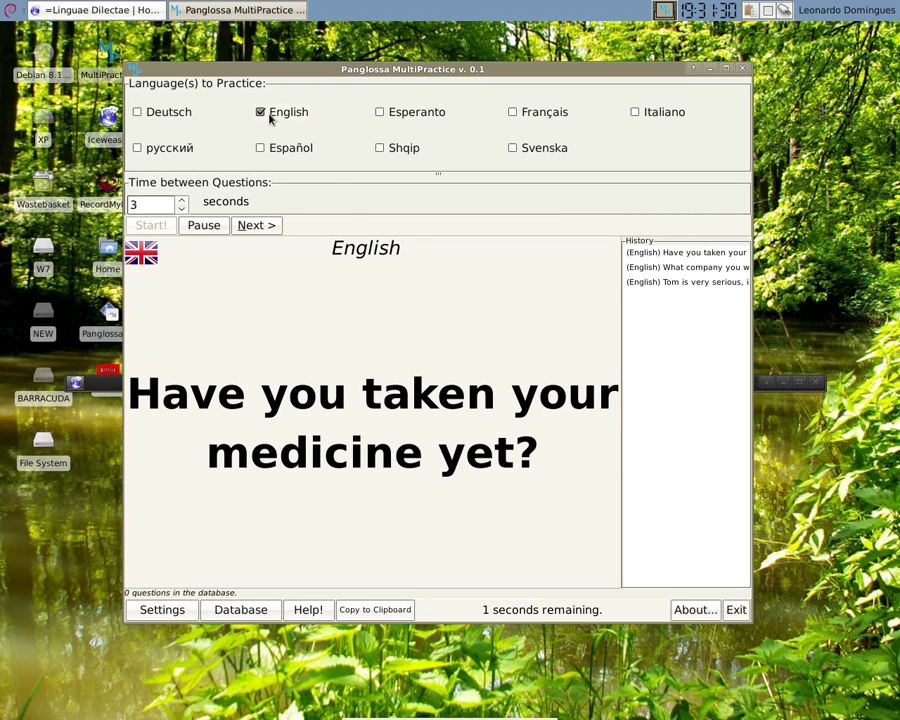
pyautogui.click(138, 115)
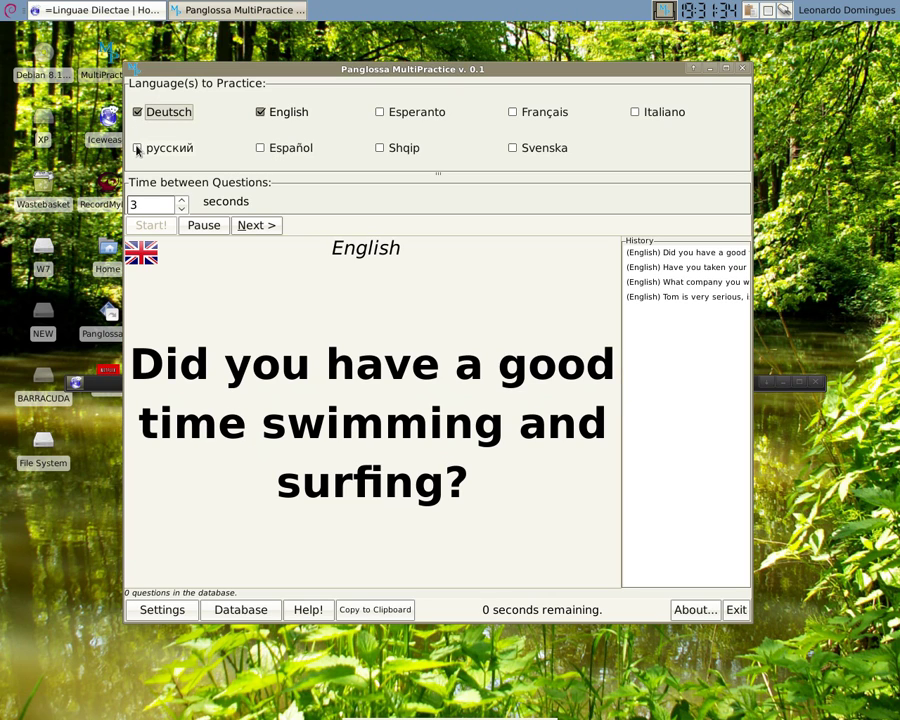
pyautogui.click(137, 150)
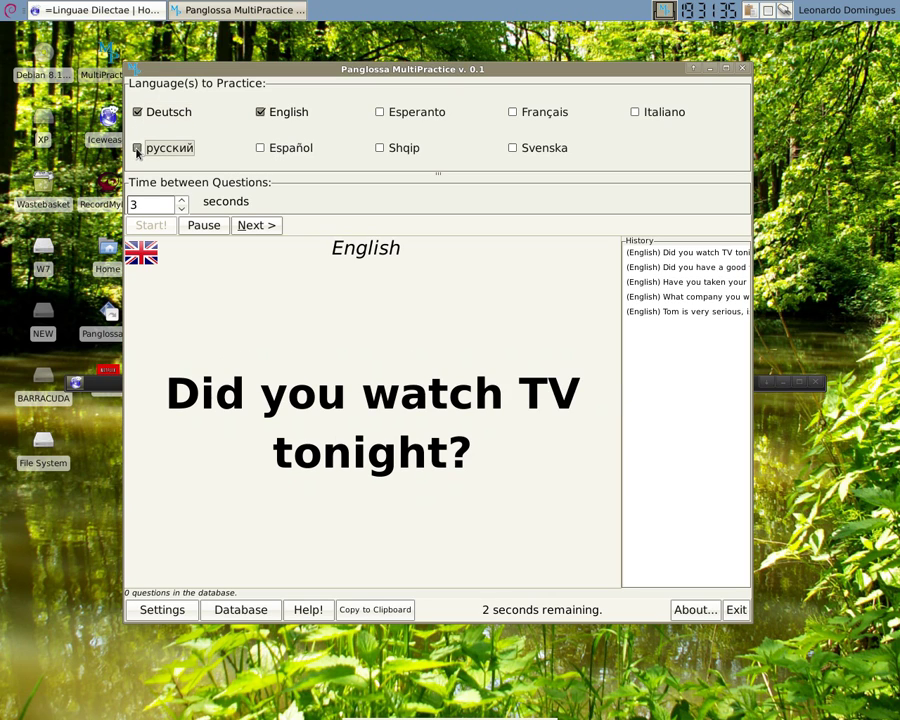
pyautogui.click(260, 149)
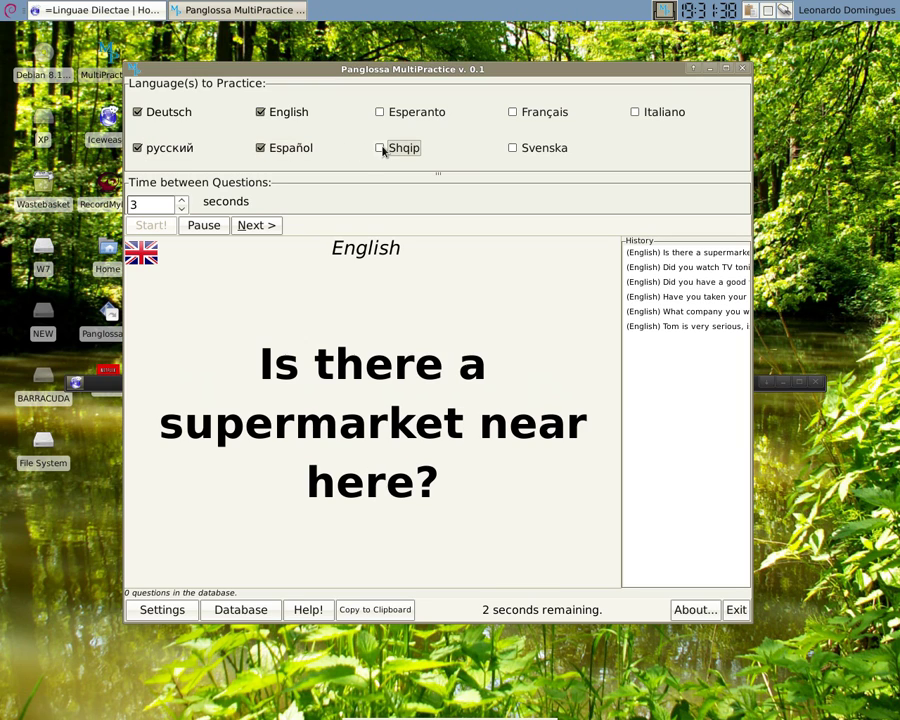
pyautogui.click(381, 113)
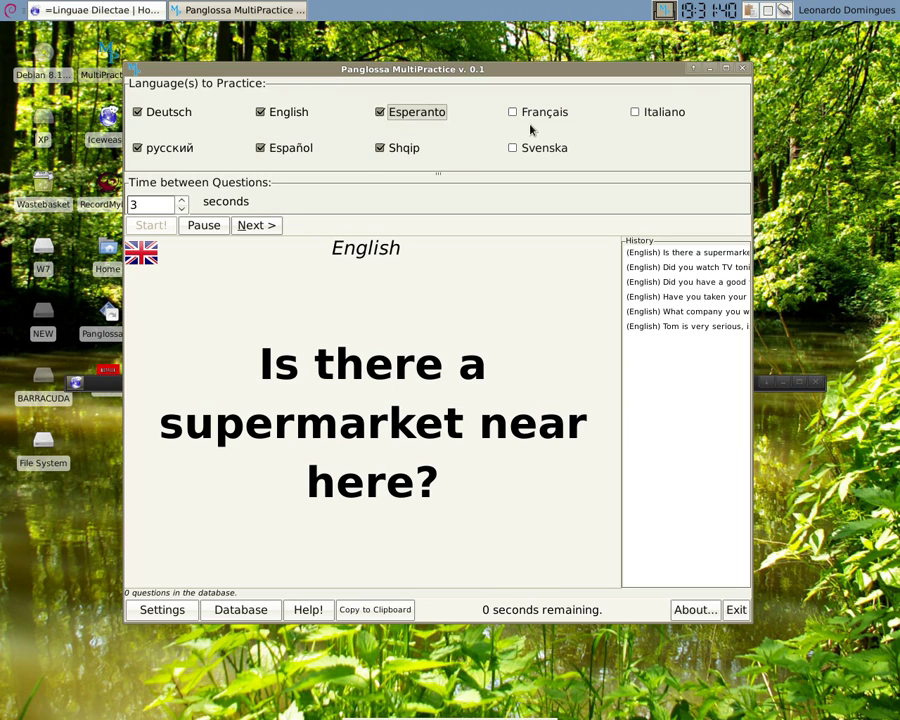
pyautogui.click(514, 150)
pyautogui.click(513, 112)
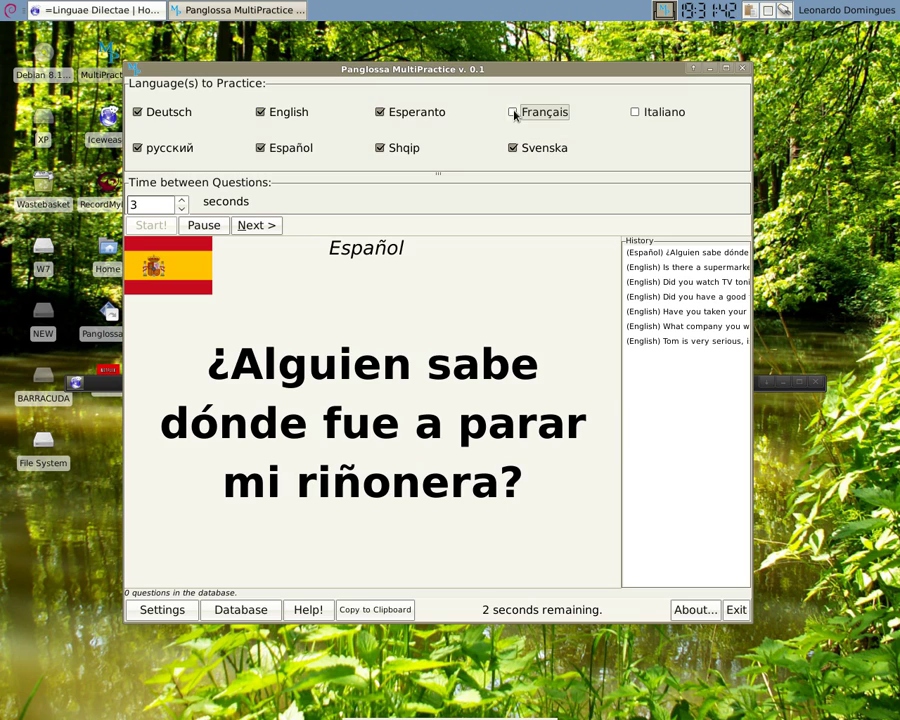
pyautogui.click(635, 113)
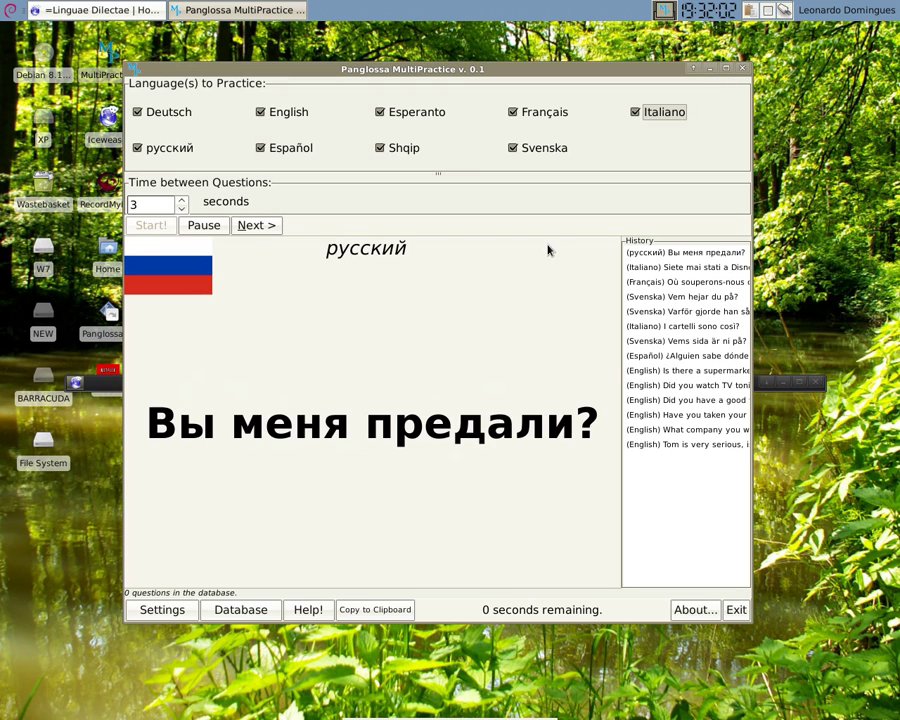
# Pause the automatic practice and advance manually through two random questions.
pyautogui.click(203, 225)
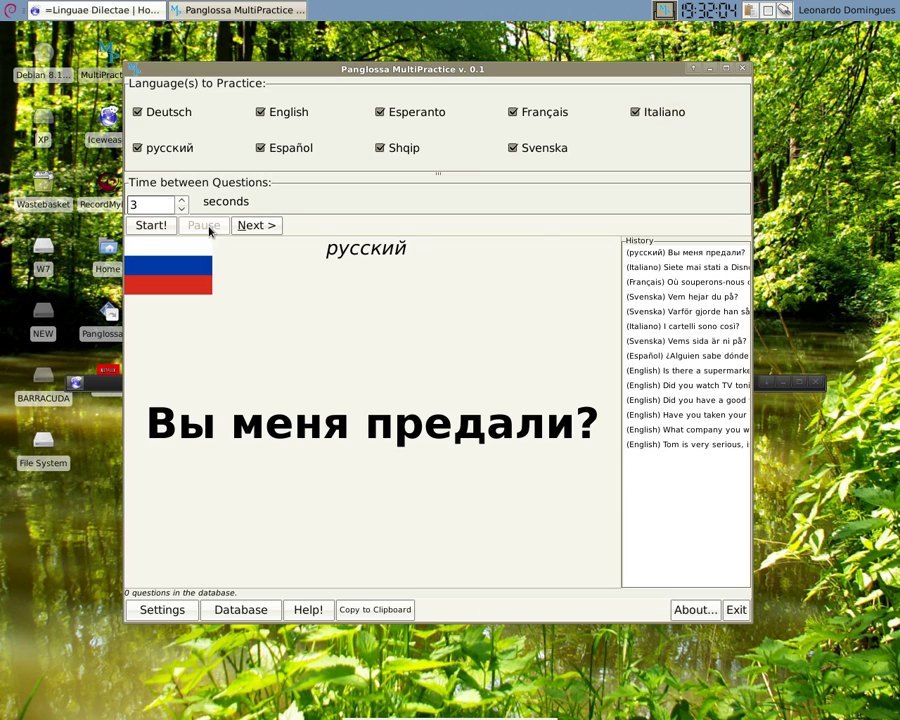
pyautogui.click(265, 228)
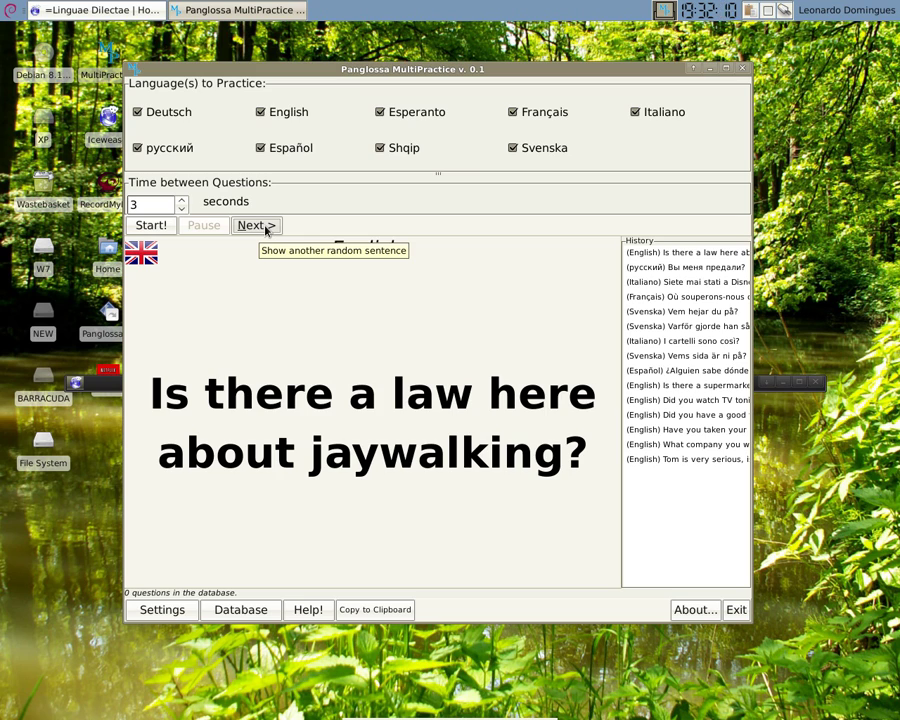
pyautogui.click(265, 228)
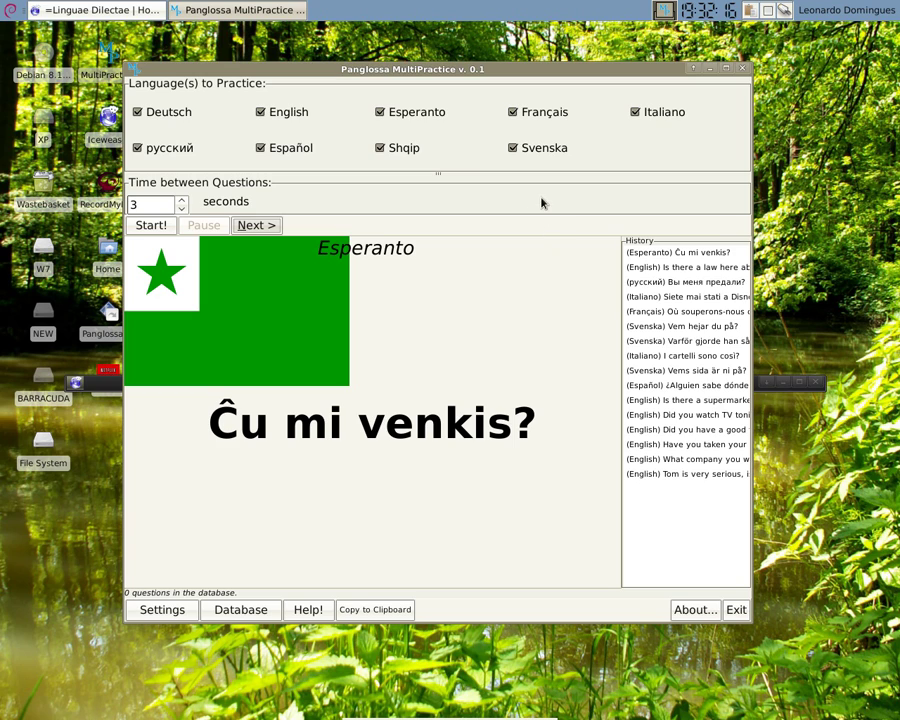
# Exclude Svenska and русский from the practice languages and advance through several more random questions.
pyautogui.click(512, 148)
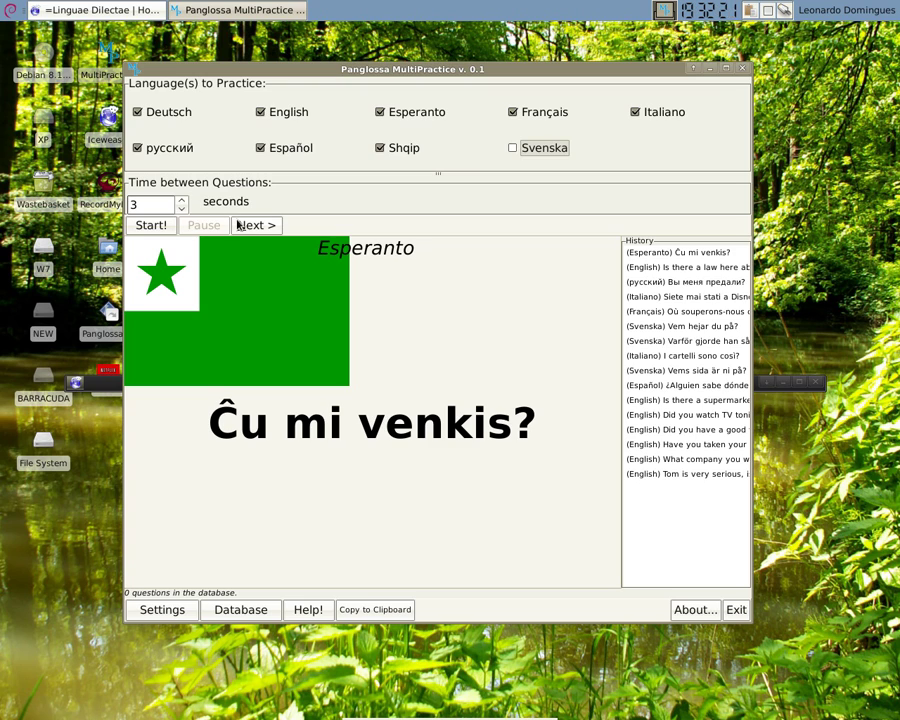
pyautogui.click(139, 148)
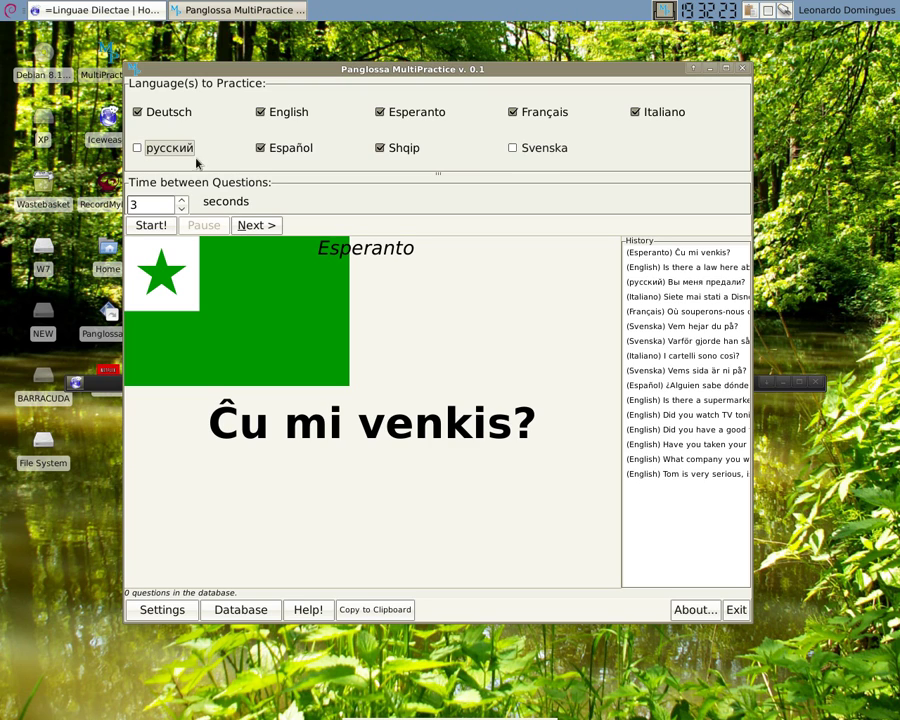
pyautogui.click(265, 225)
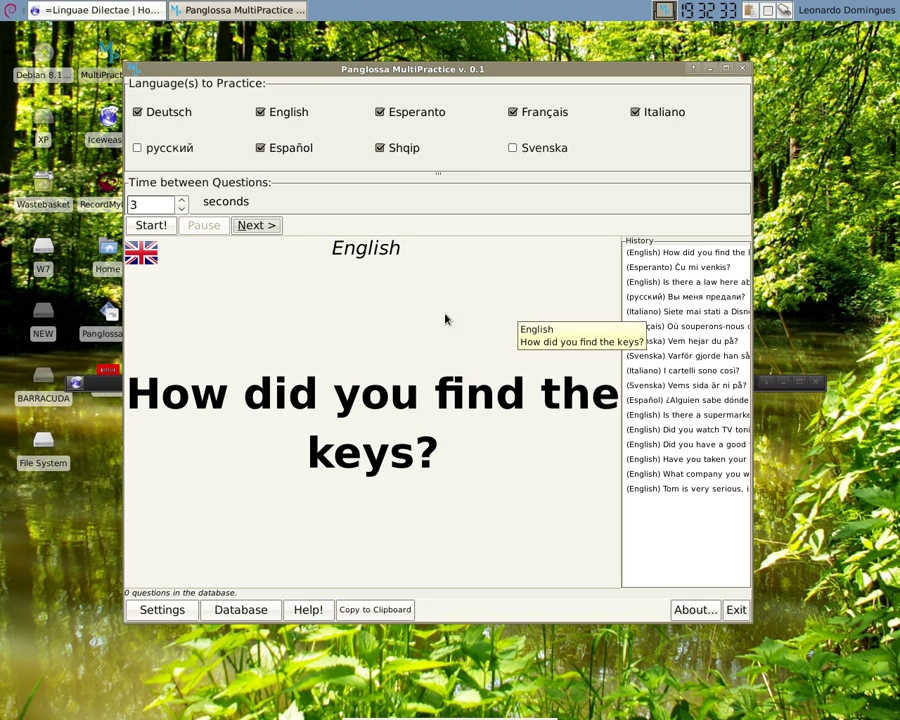
pyautogui.click(239, 237)
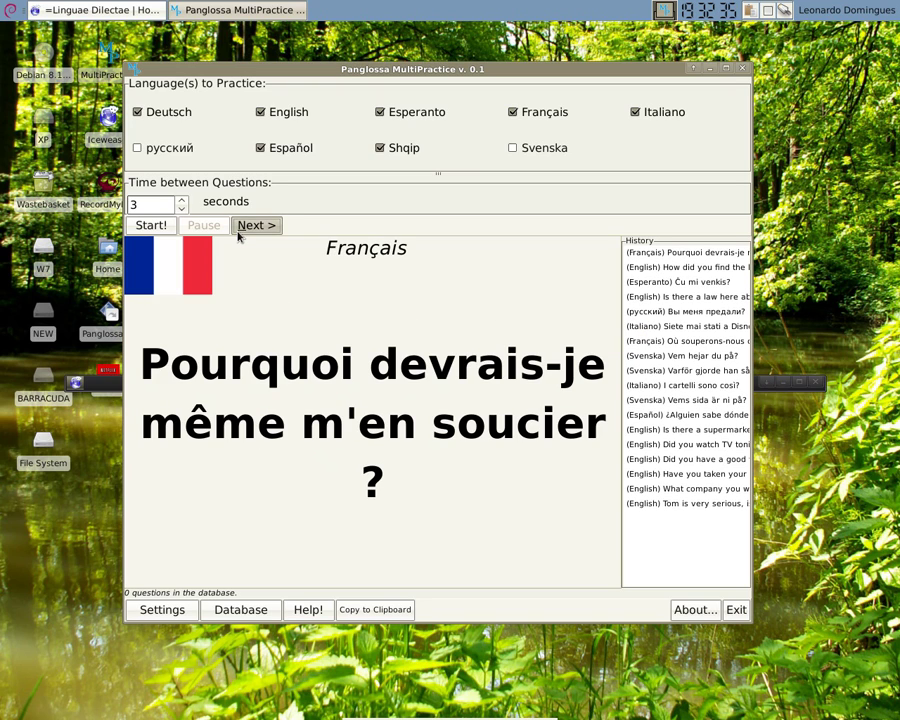
pyautogui.click(239, 237)
pyautogui.click(239, 237)
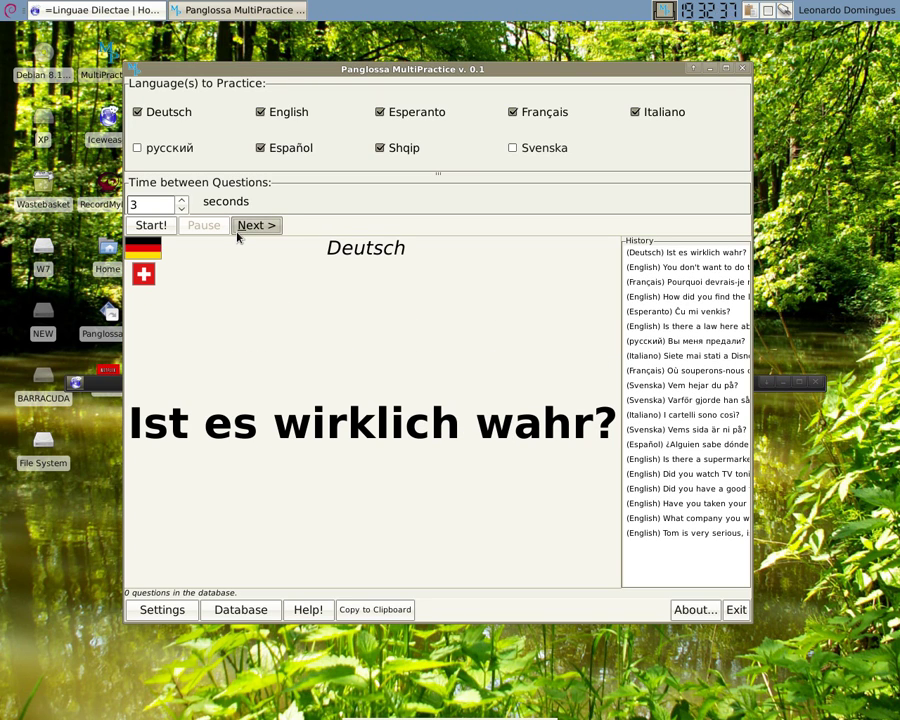
pyautogui.click(239, 237)
pyautogui.click(239, 237)
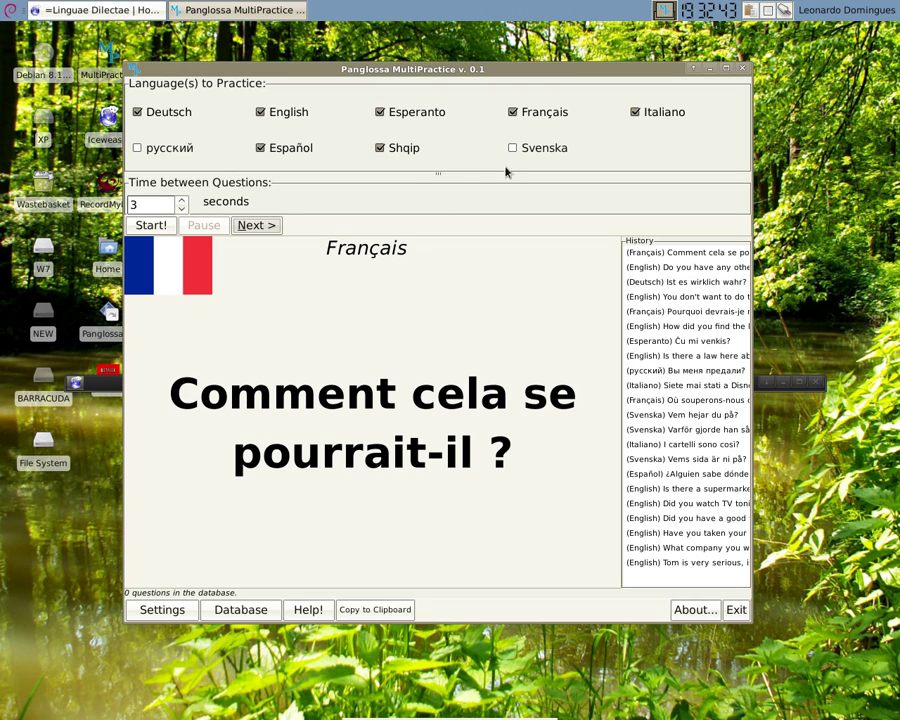
# Activate LATINA in the language database and close the database.
pyautogui.click(230, 608)
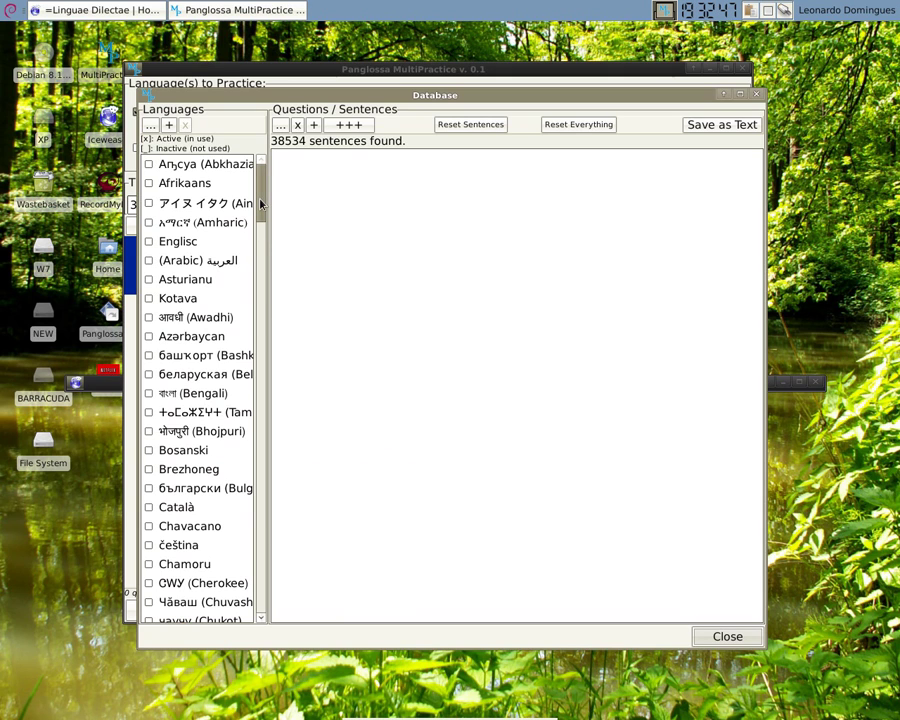
pyautogui.scroll(-5, 263, 240)
pyautogui.moveTo(266, 236); pyautogui.dragTo(269, 398)
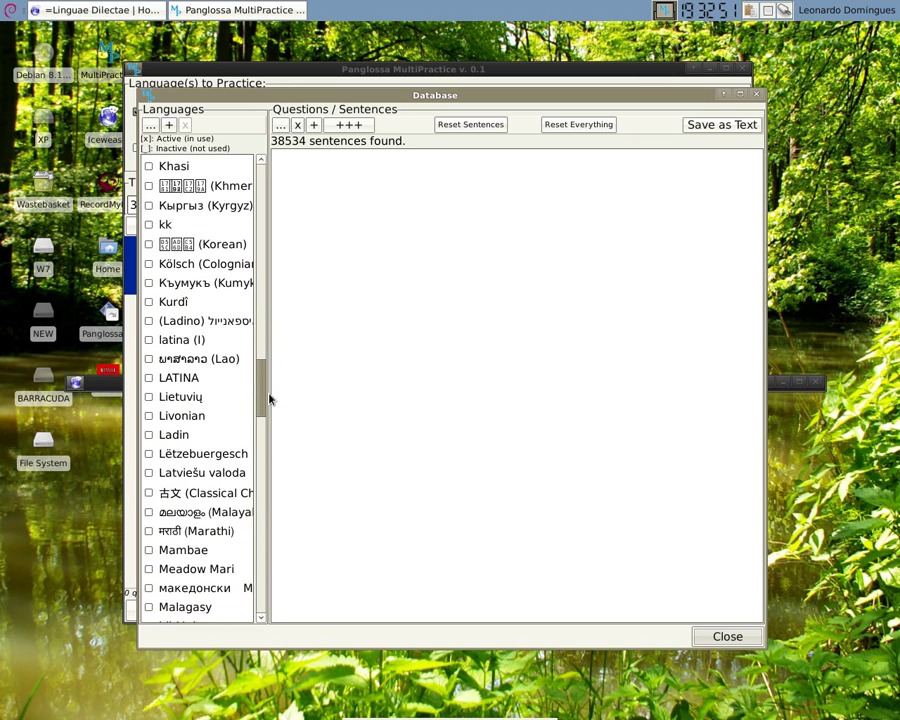
pyautogui.click(149, 378)
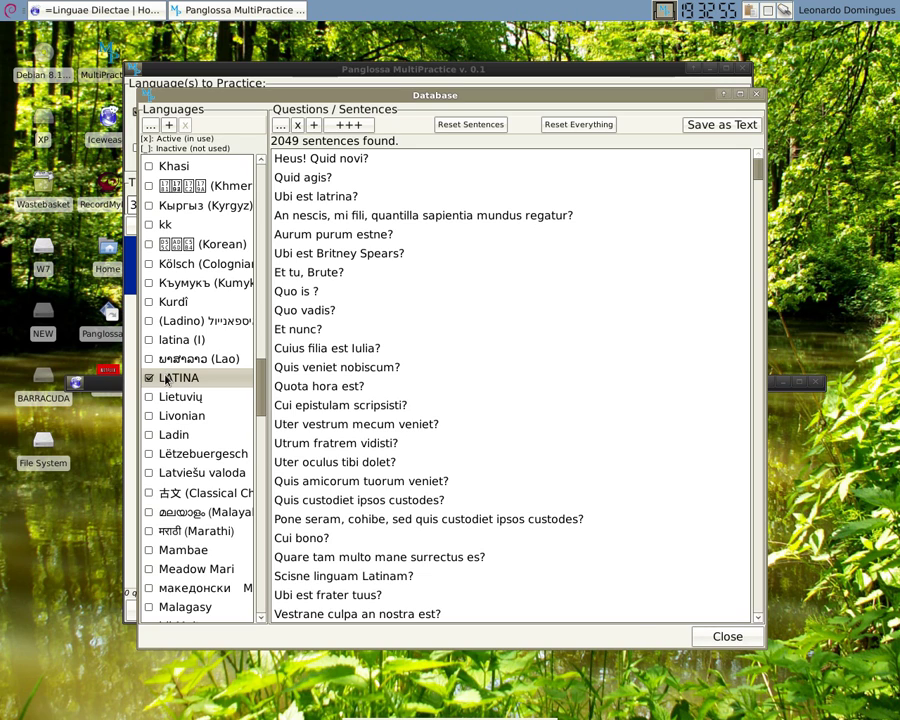
pyautogui.click(746, 636)
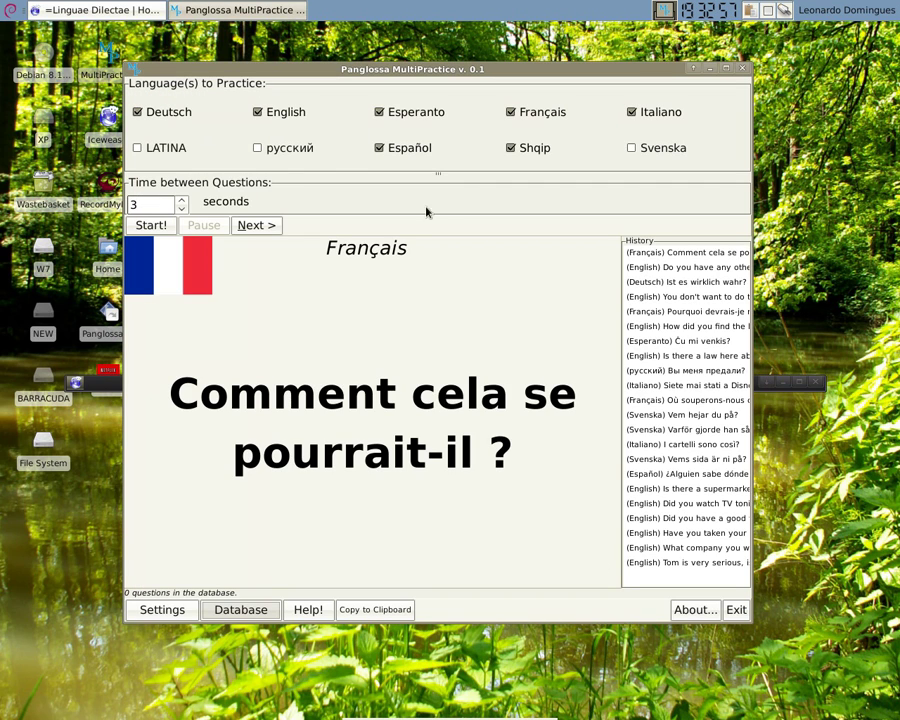
# Restrict the practice languages to LATINA only and advance manually through two random questions.
pyautogui.click(137, 148)
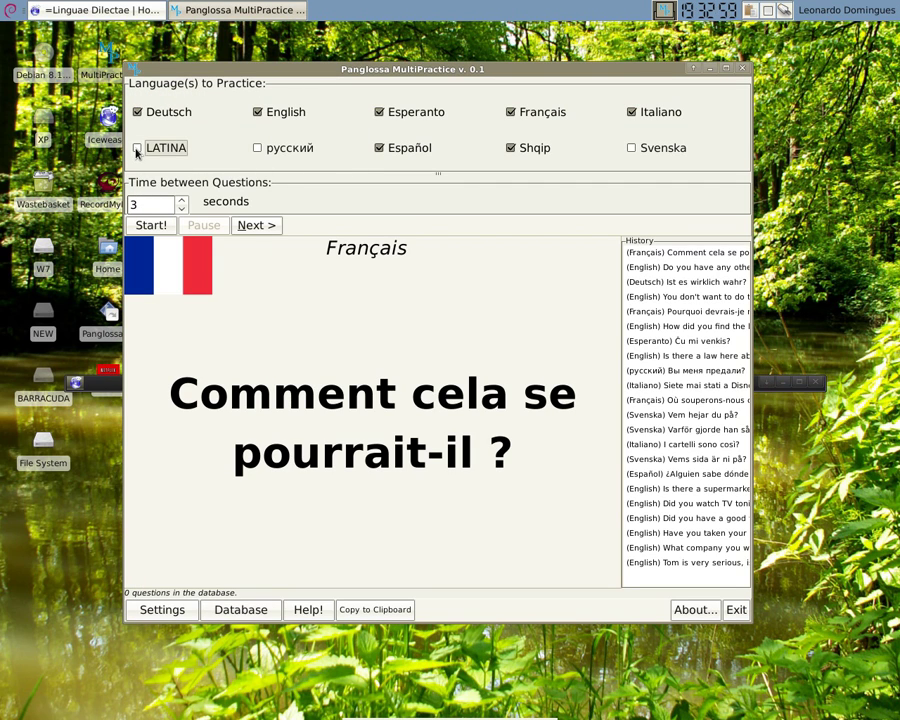
pyautogui.click(137, 112)
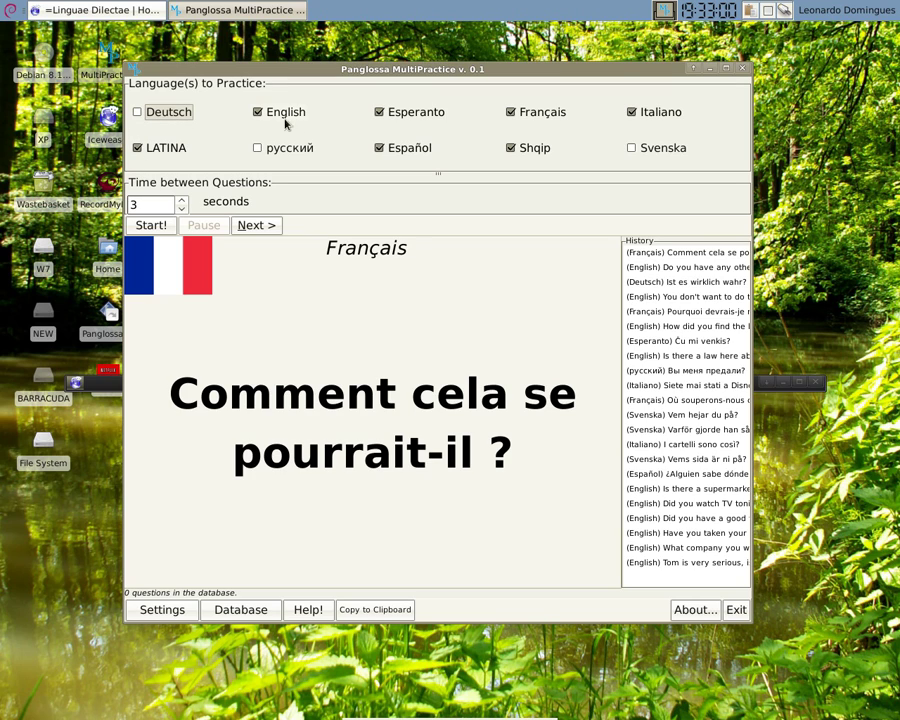
pyautogui.click(379, 113)
pyautogui.click(392, 152)
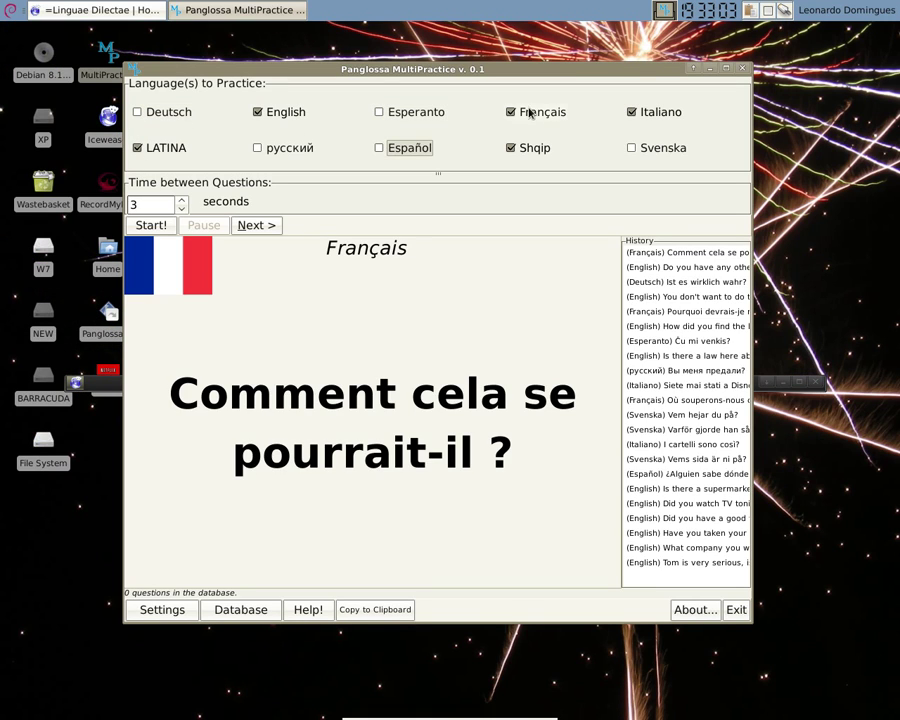
pyautogui.click(511, 112)
pyautogui.click(632, 113)
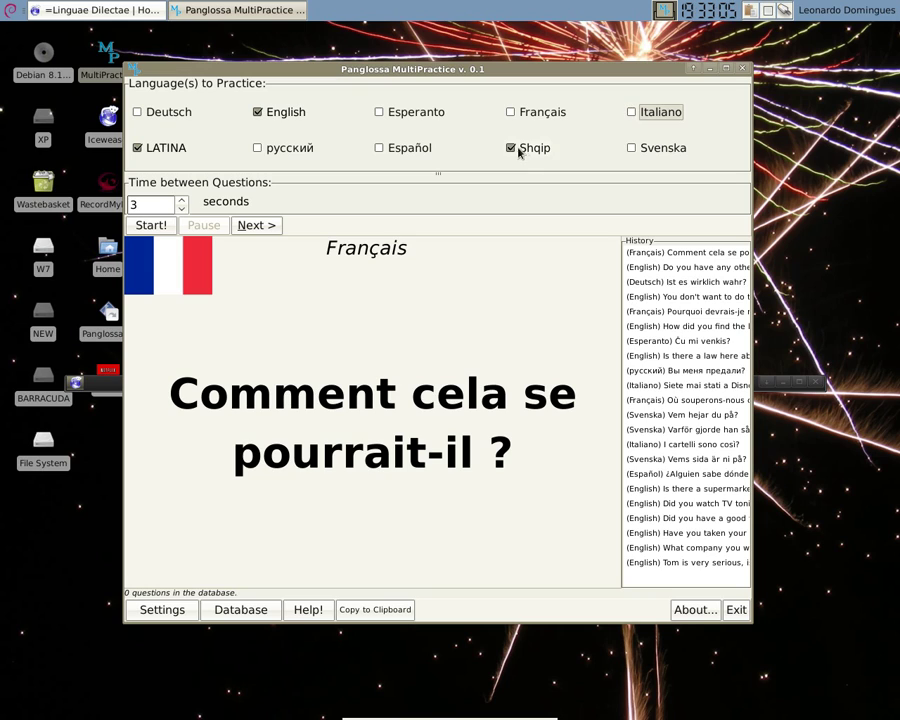
pyautogui.click(511, 150)
pyautogui.click(257, 112)
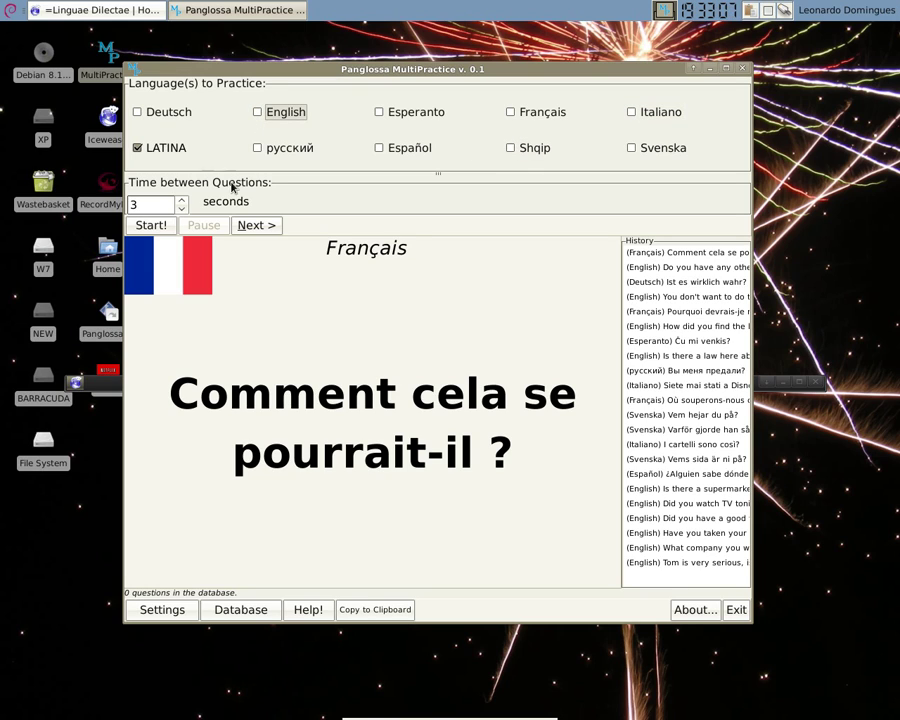
pyautogui.click(256, 228)
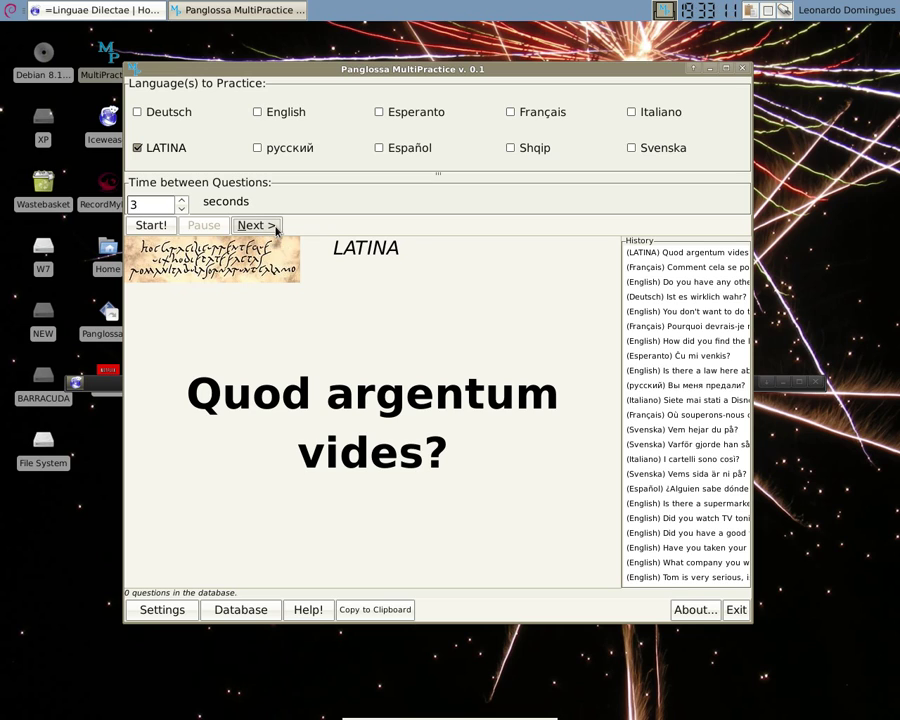
pyautogui.click(276, 231)
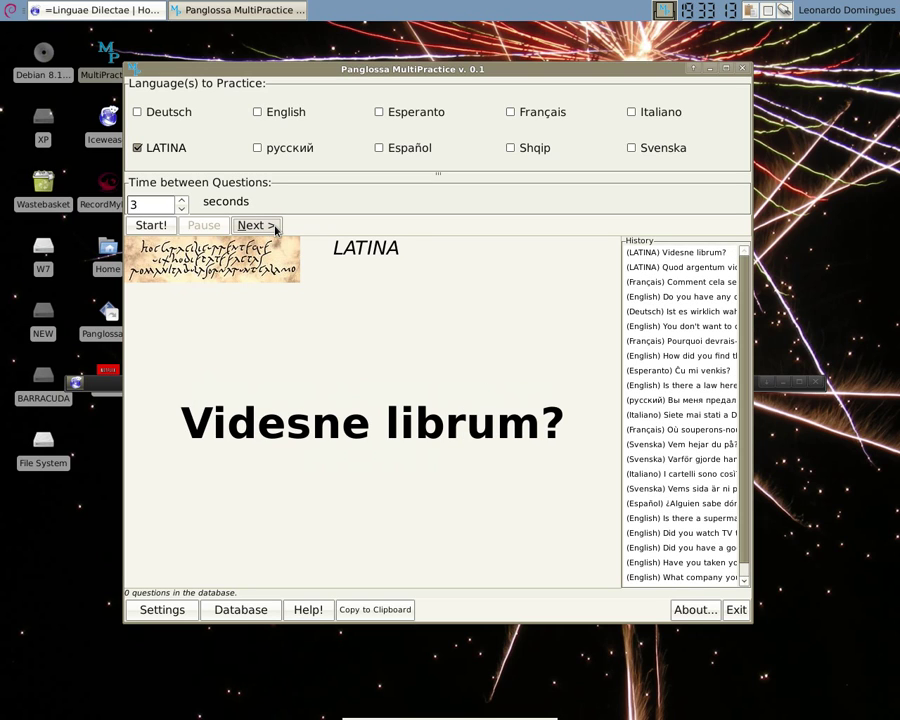
# Open the database and view the prompt for naming a new language, dismissing it without adding one.
pyautogui.click(259, 610)
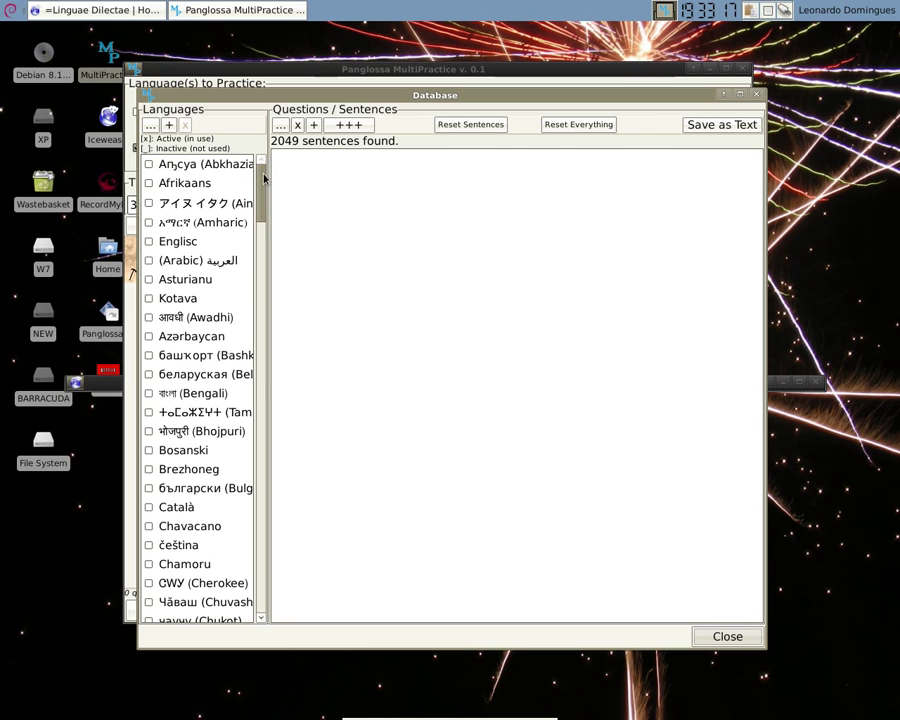
pyautogui.moveTo(262, 178)
pyautogui.mouseDown()
pyautogui.moveTo(279, 337)
pyautogui.moveTo(271, 296)
pyautogui.moveTo(277, 176)
pyautogui.mouseUp()
pyautogui.click(170, 125)
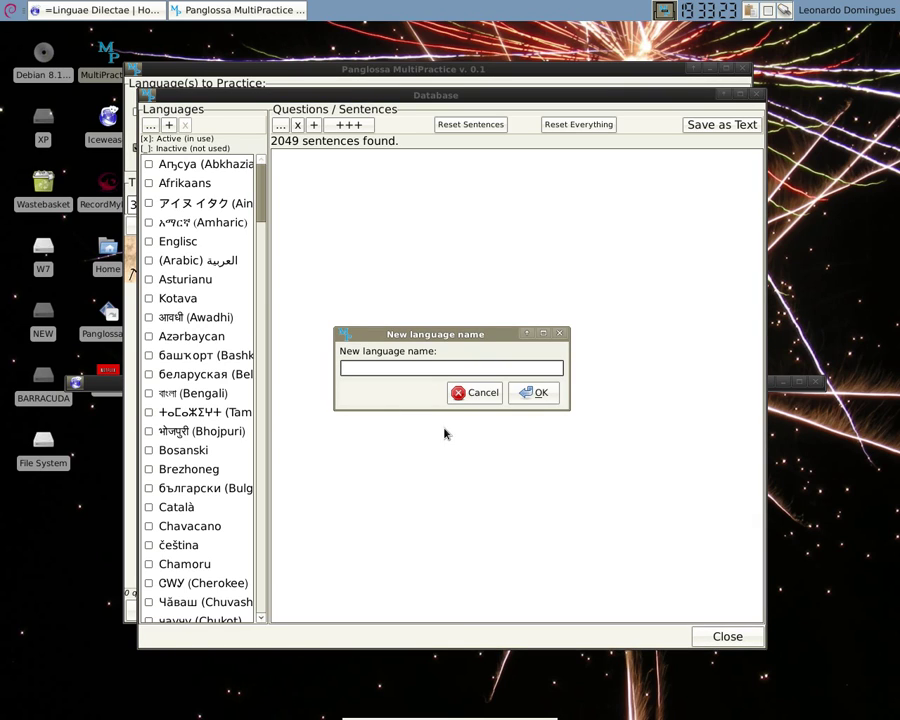
pyautogui.click(484, 394)
# Display the stored sentences for Bhojpuri and for Dansk without activating either language.
pyautogui.moveTo(258, 202); pyautogui.dragTo(258, 222)
pyautogui.click(196, 263)
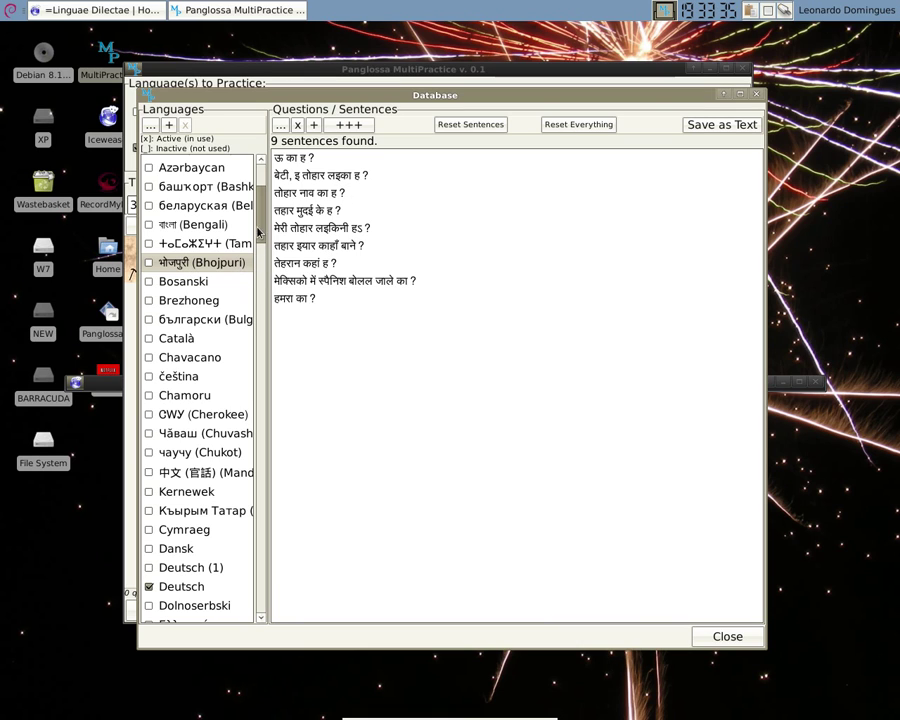
pyautogui.moveTo(263, 207); pyautogui.dragTo(268, 246)
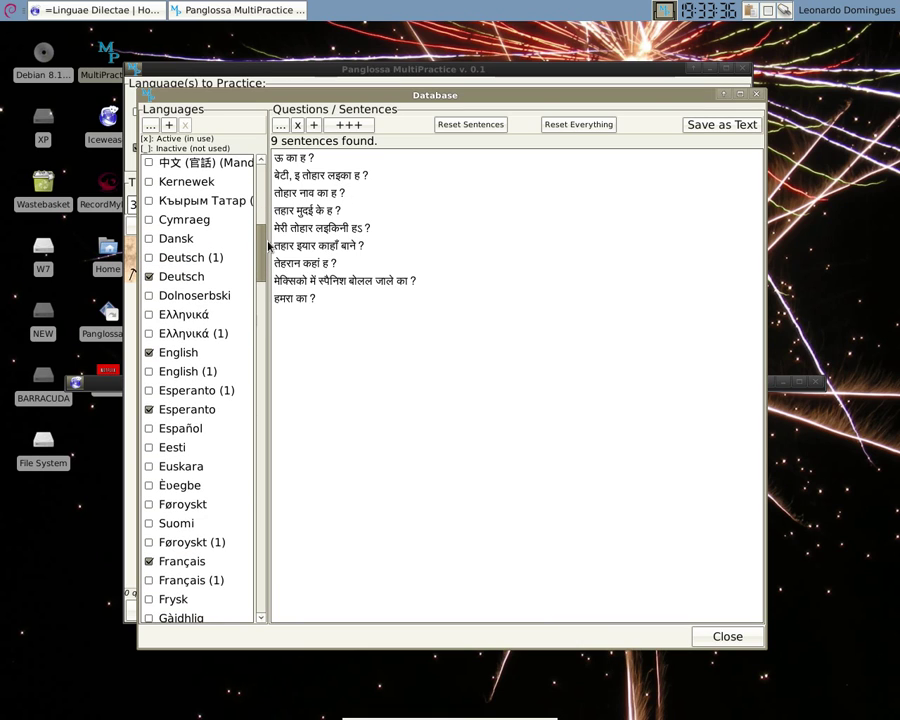
pyautogui.click(187, 240)
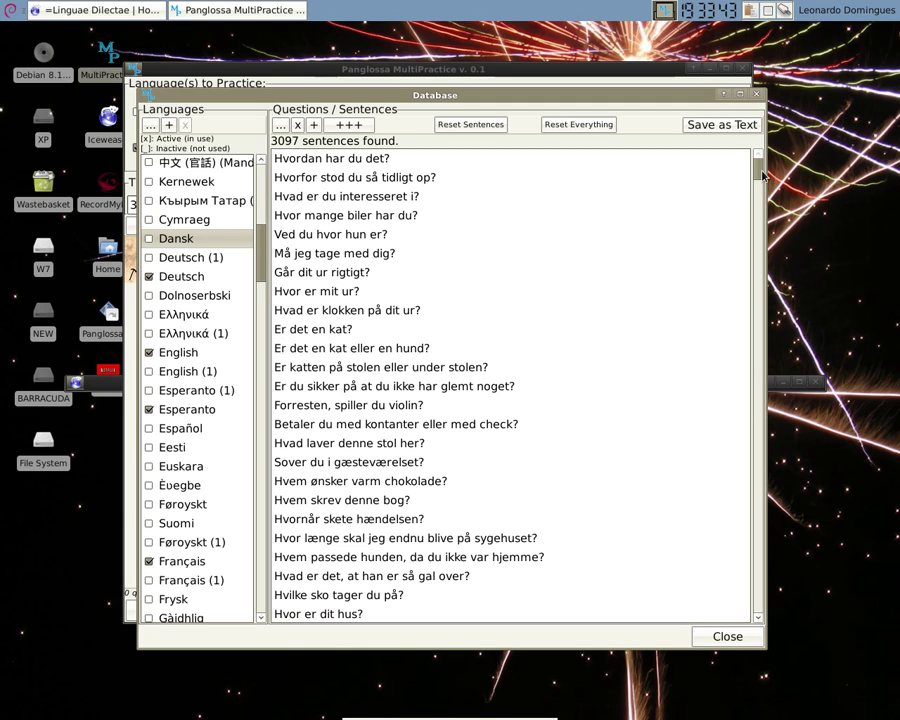
# Open the Dansk sentence "Hvor længe har du boet i en kuffert?" for editing, cancel the edit, and close the database.
pyautogui.moveTo(757, 168); pyautogui.dragTo(375, 322)
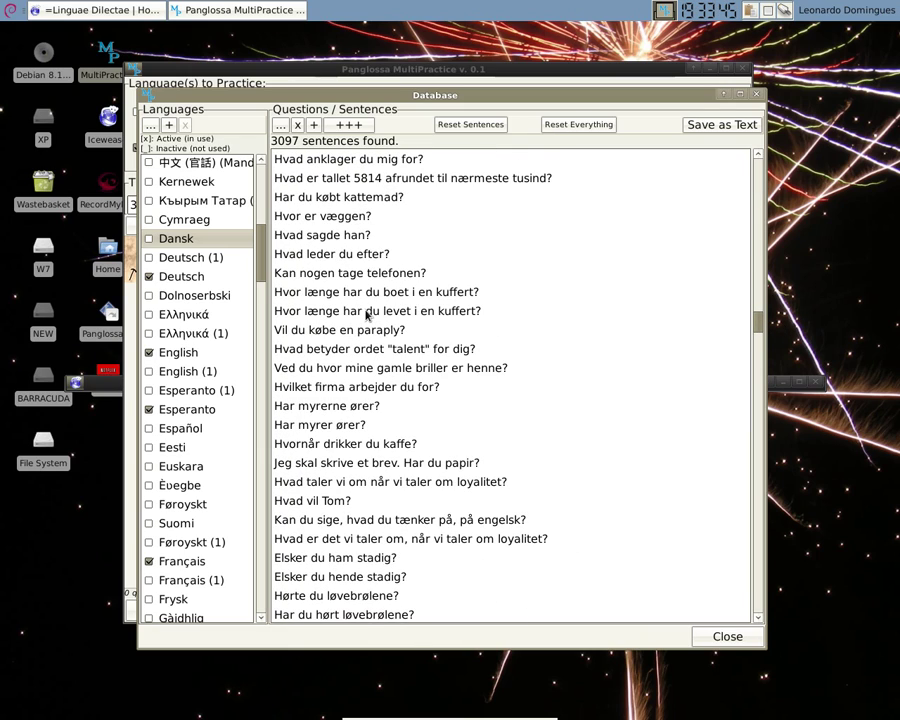
pyautogui.click(428, 291)
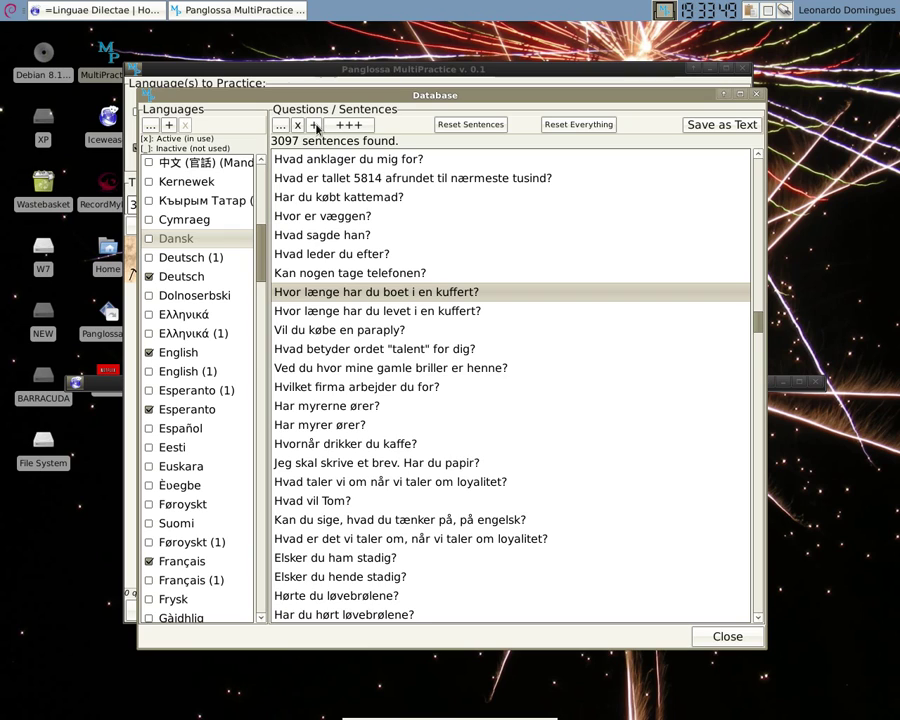
pyautogui.click(283, 127)
pyautogui.click(476, 368)
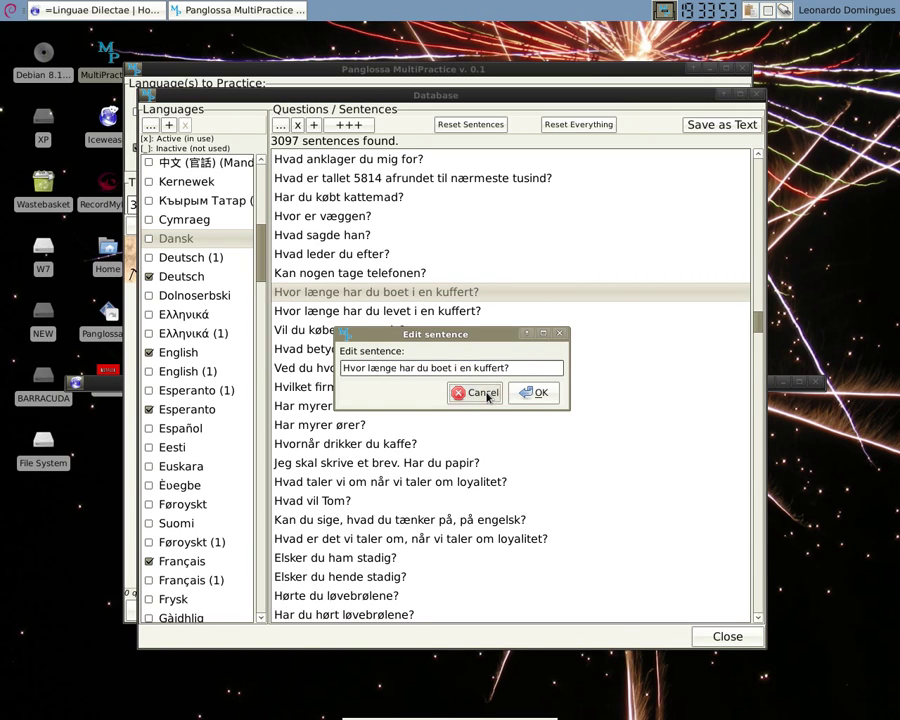
pyautogui.click(489, 393)
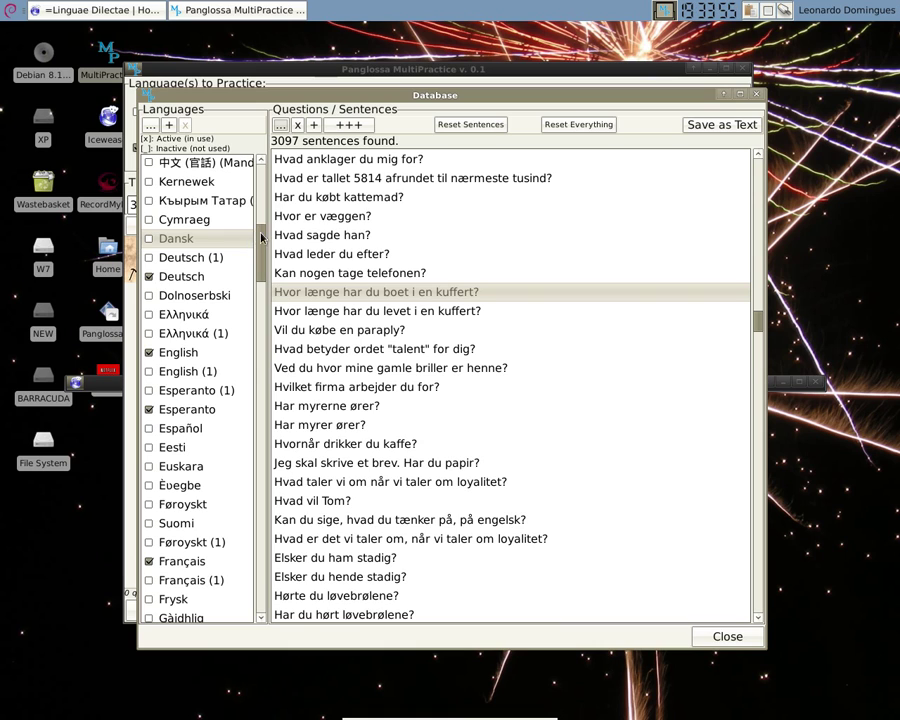
pyautogui.moveTo(262, 237); pyautogui.dragTo(272, 368)
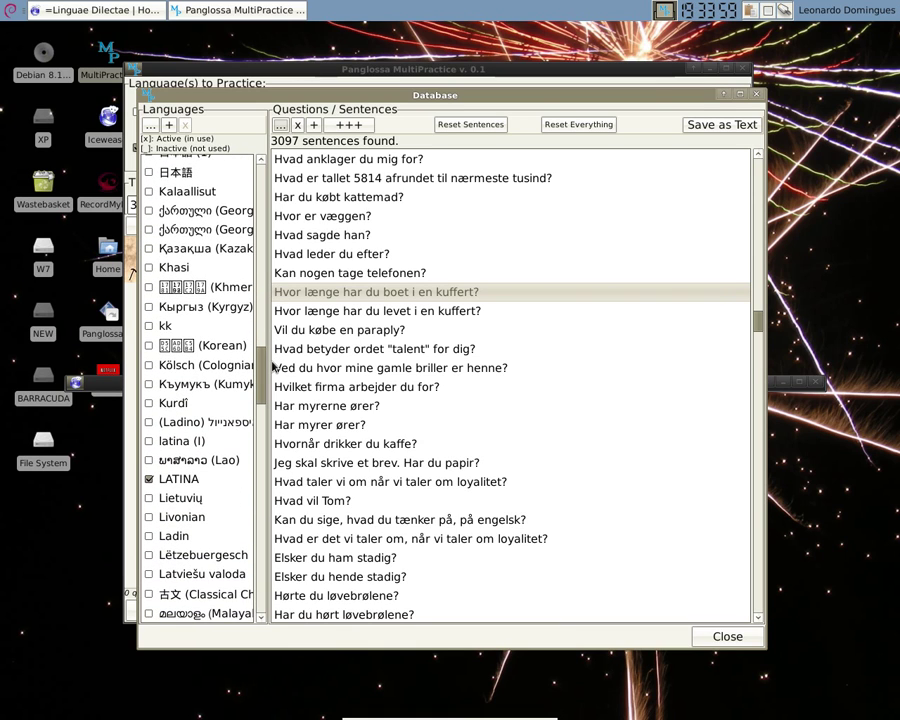
pyautogui.click(757, 96)
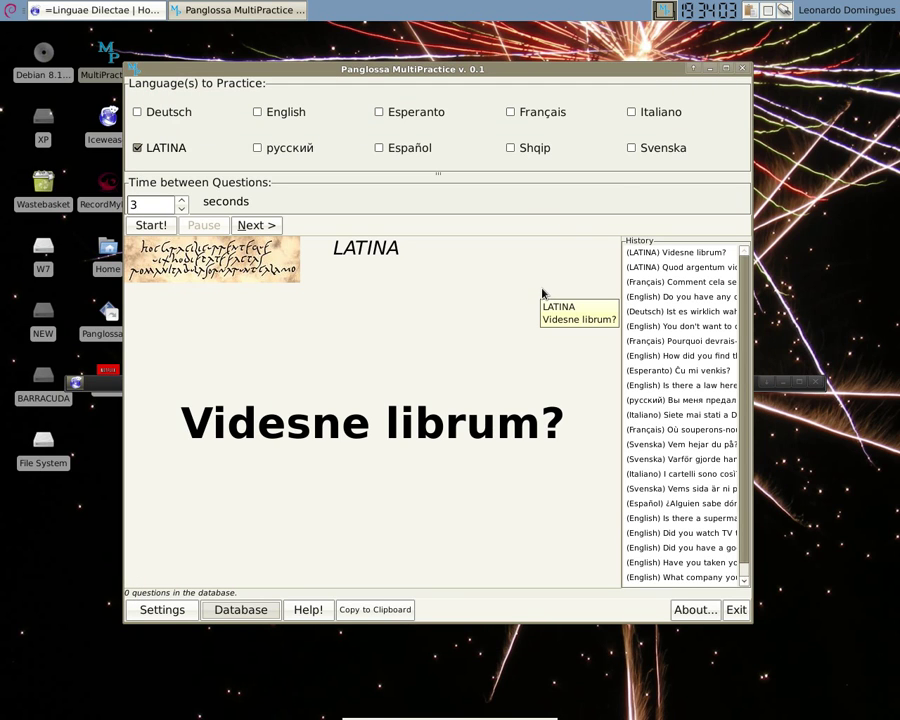